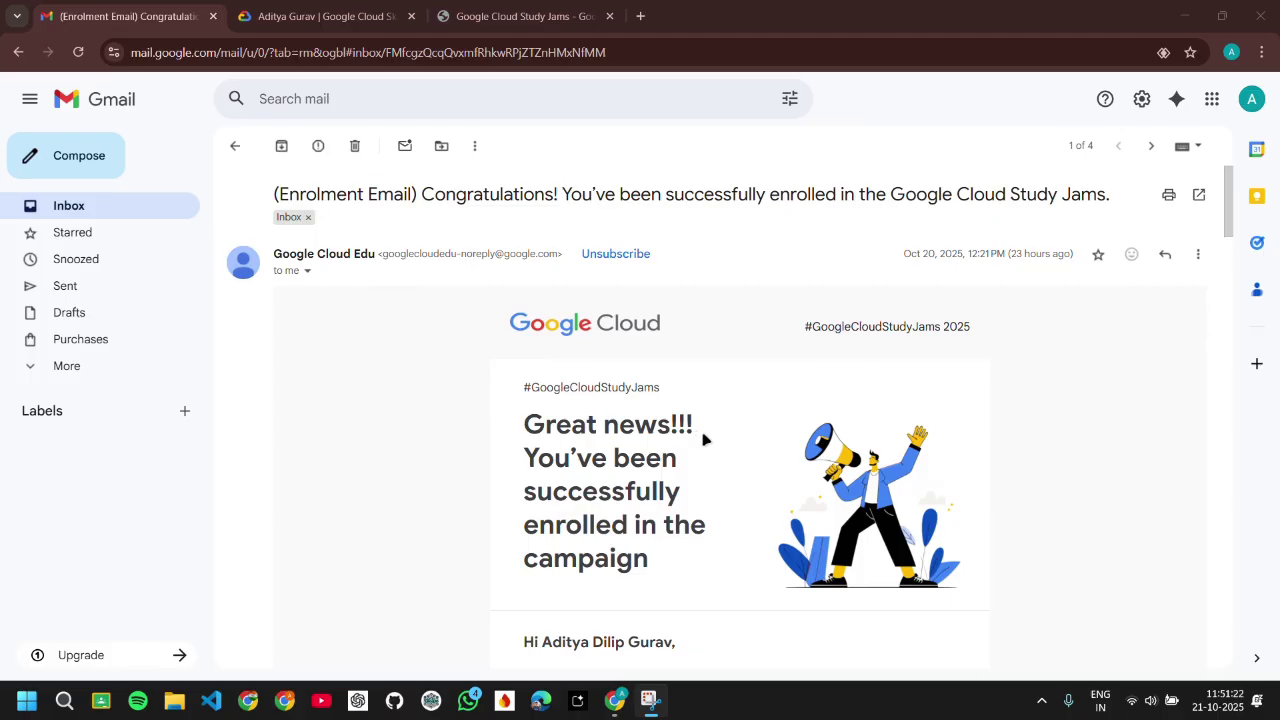
# Step: Read through the enrolment email's steps for claiming credits, alongside the profile showing 408 credits
pyautogui.scroll(-2, 703, 438)
pyautogui.scroll(-6, 703, 438)
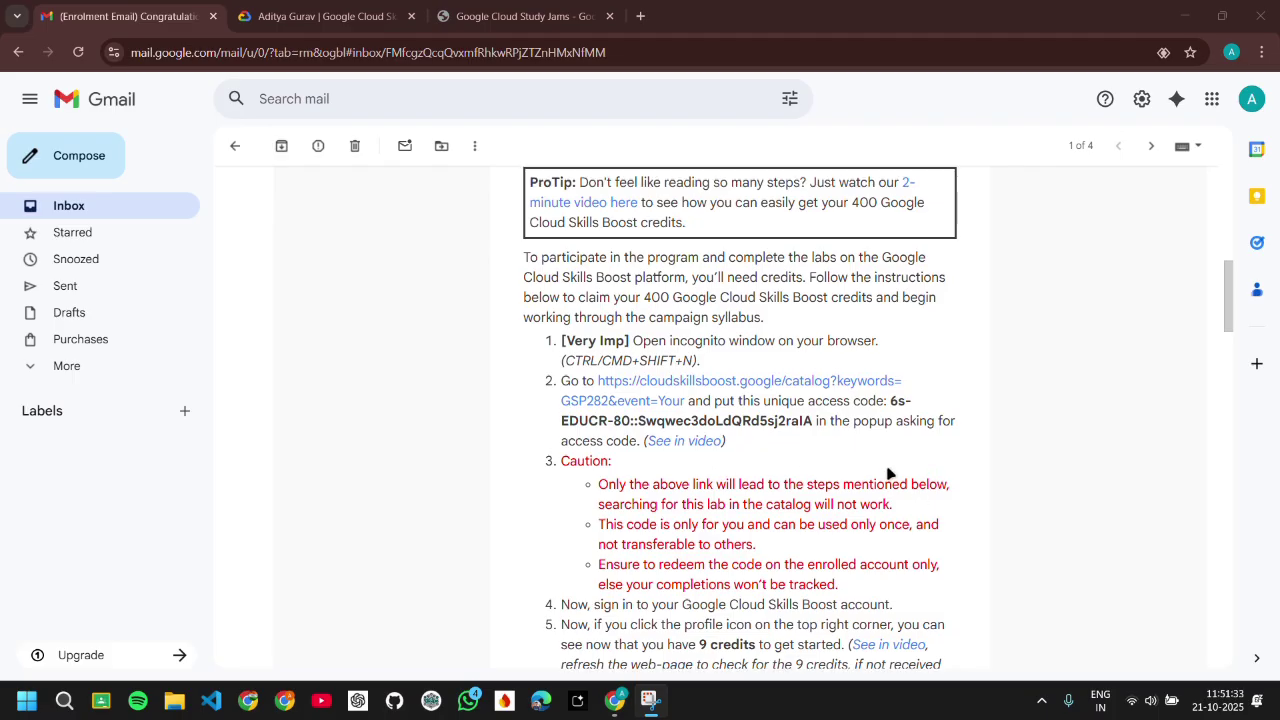
pyautogui.scroll(3, 870, 472)
pyautogui.click(253, 5)
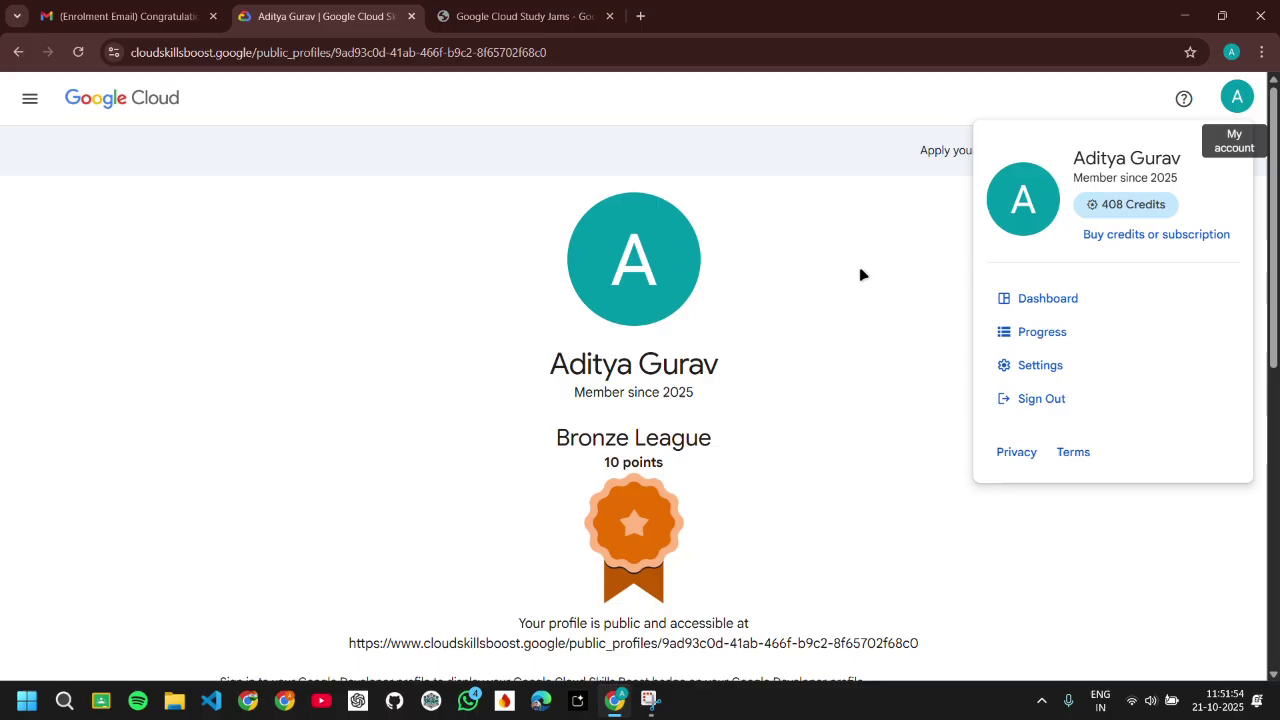
# Step: Follow the Study Jams PDF's row 1 link for The Basics of Google Cloud Compute to its redirect notice
pyautogui.click(480, 17)
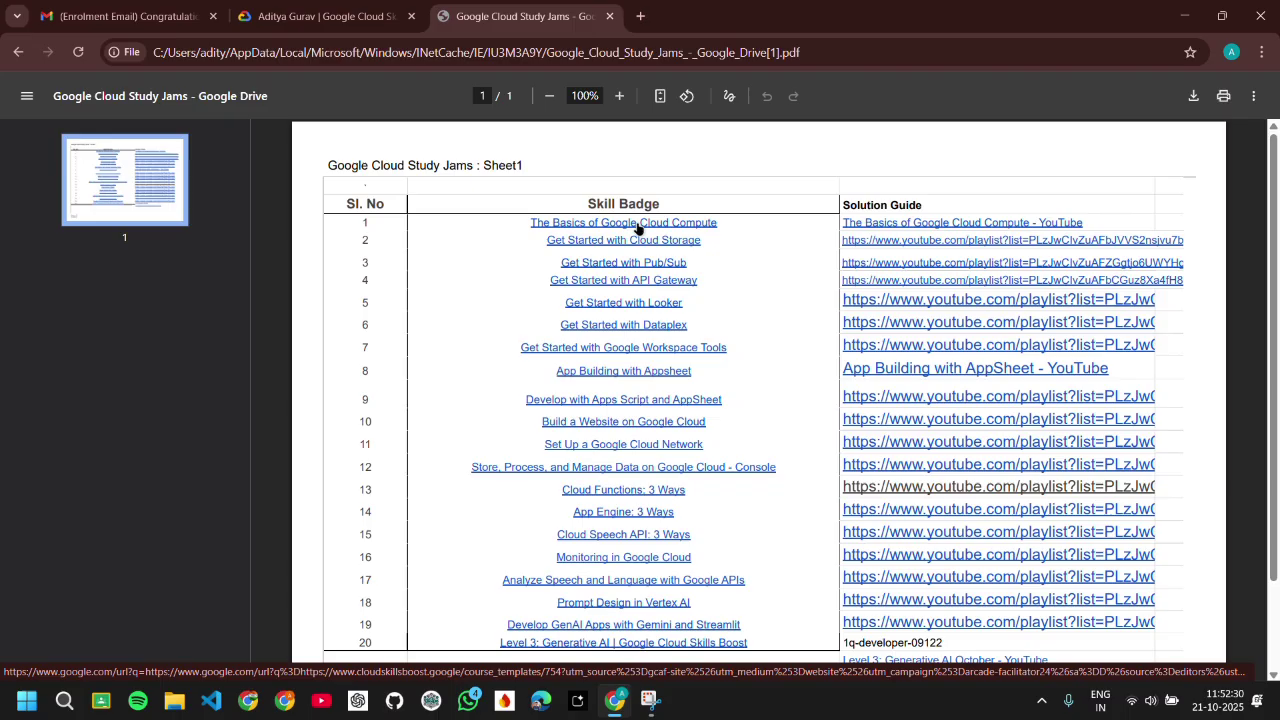
pyautogui.click(583, 225)
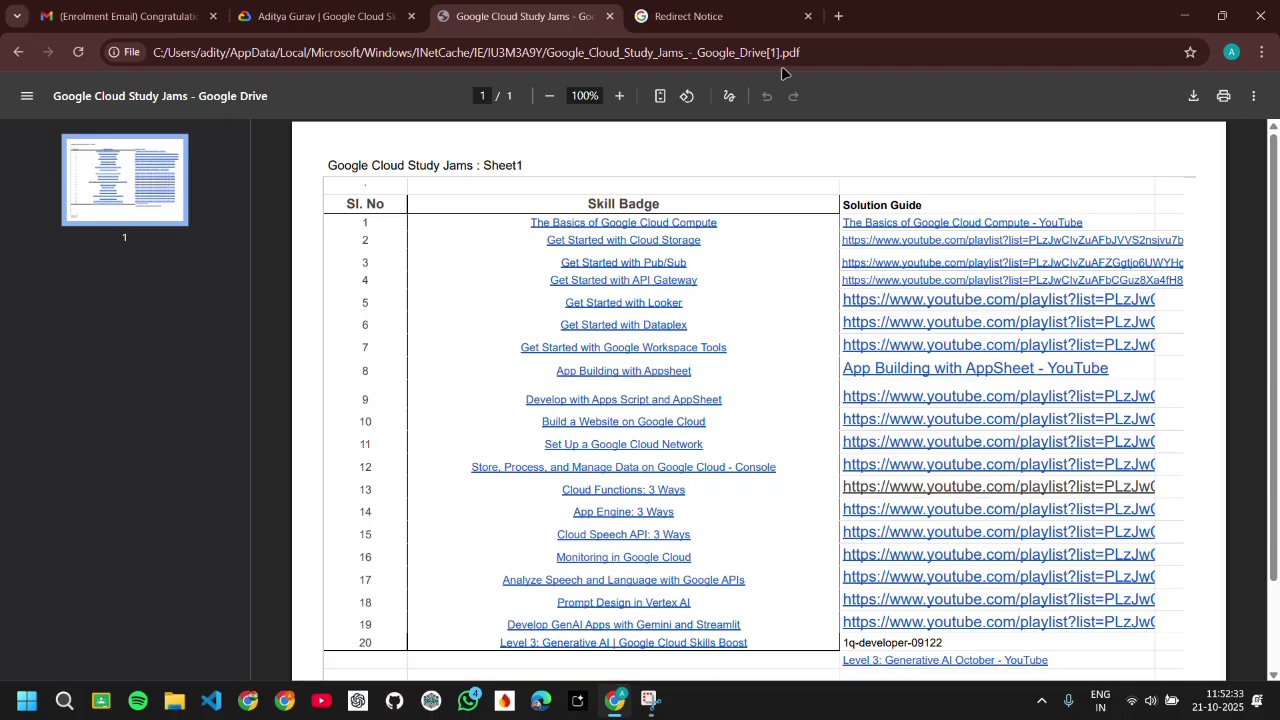
pyautogui.click(762, 18)
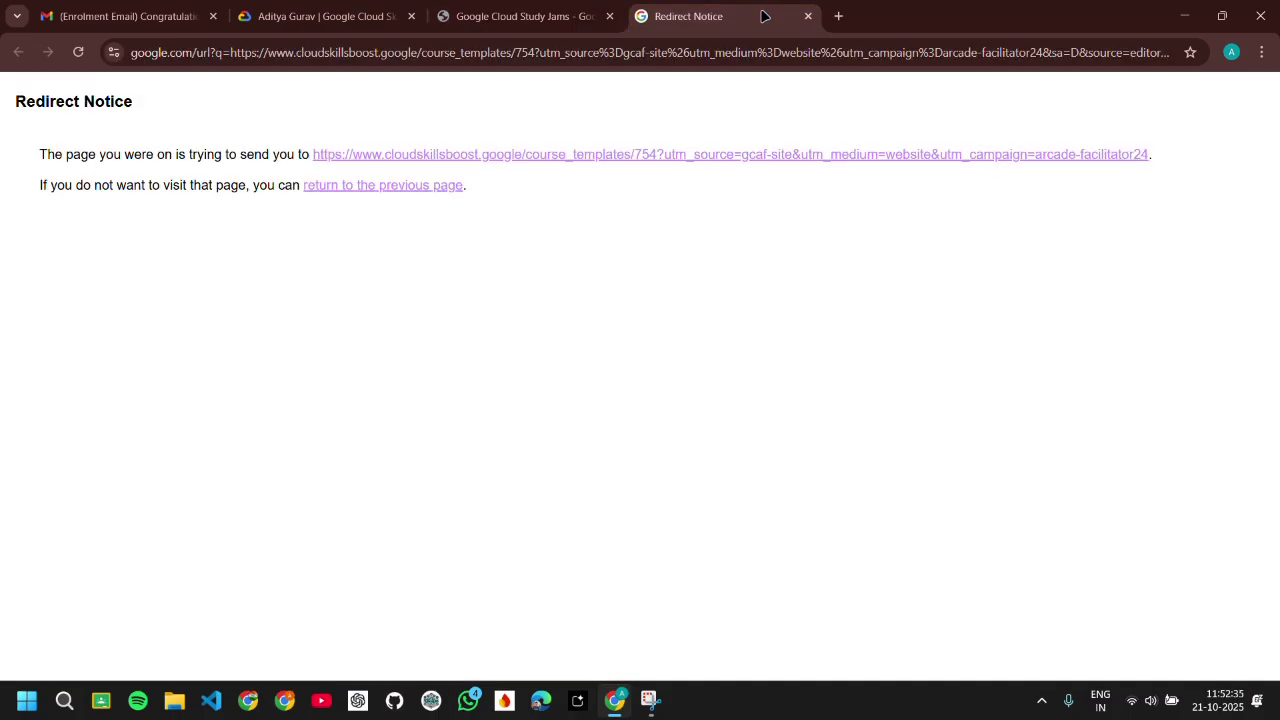
# Step: Follow the redirect to The Basics of Google Cloud Compute course page, 25% complete
pyautogui.click(726, 156)
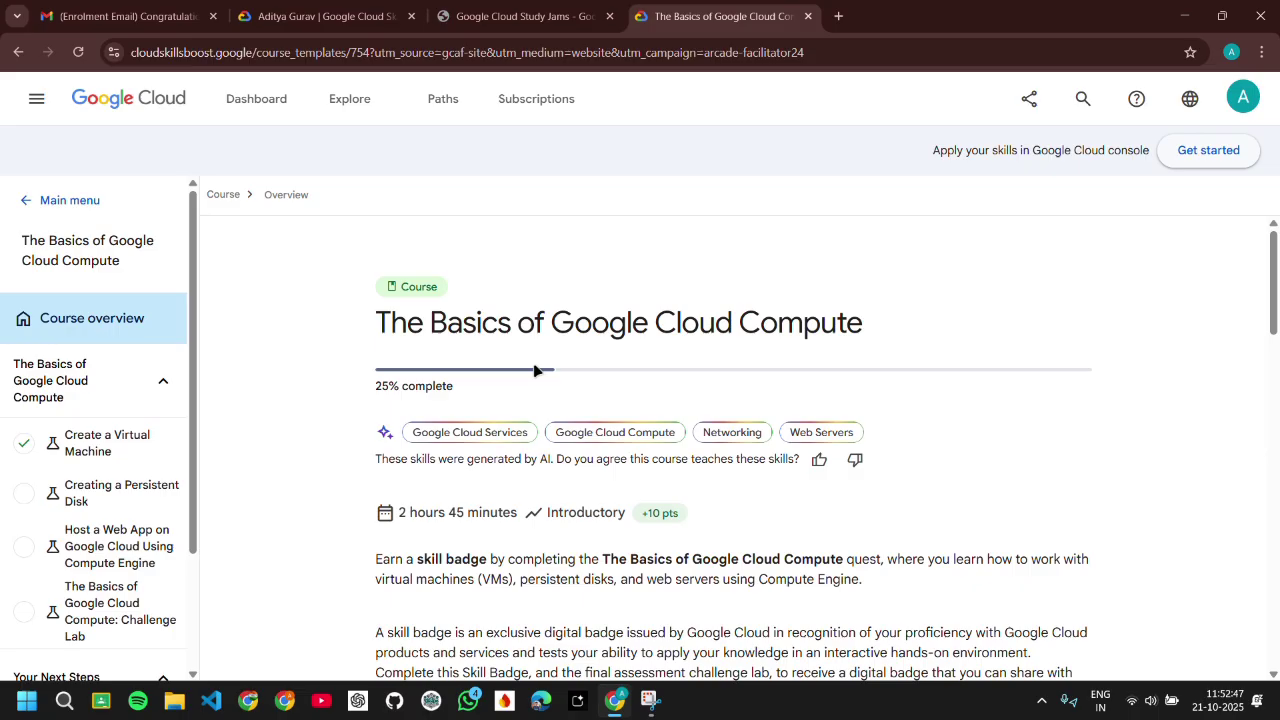
pyautogui.scroll(-8, 654, 386)
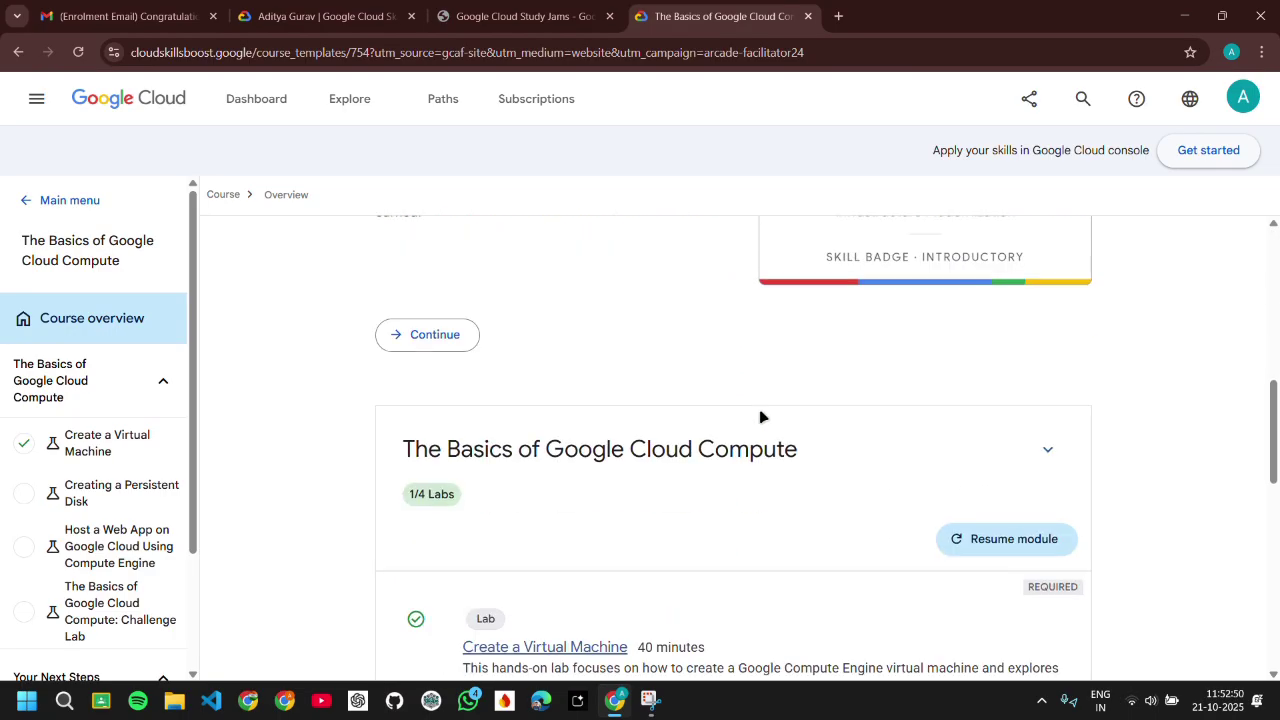
pyautogui.scroll(2, 760, 416)
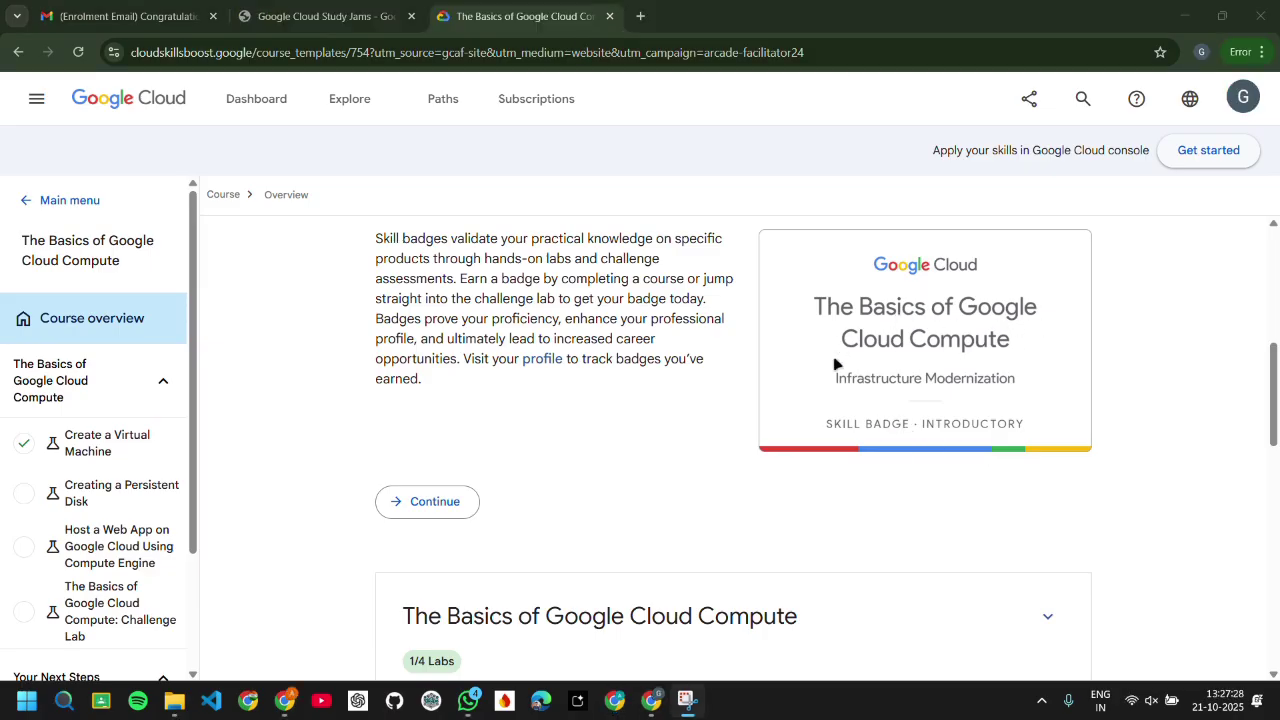
pyautogui.scroll(-3, 805, 428)
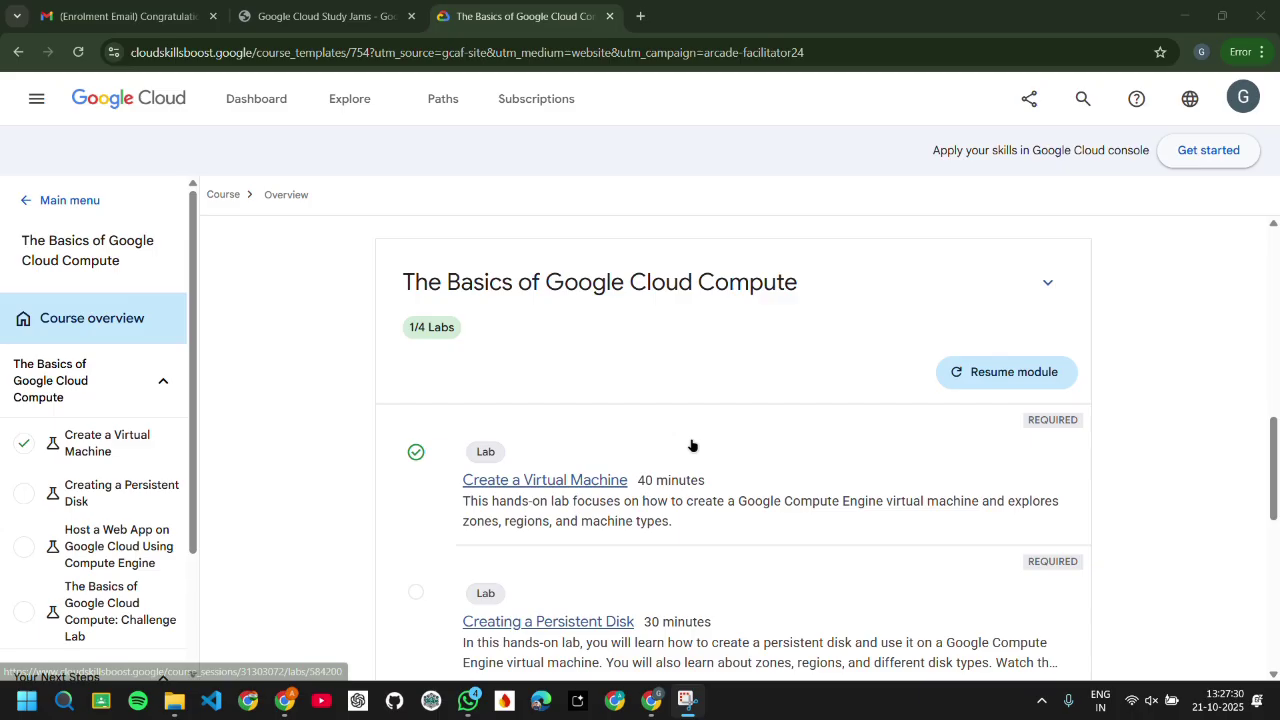
pyautogui.scroll(-3, 691, 443)
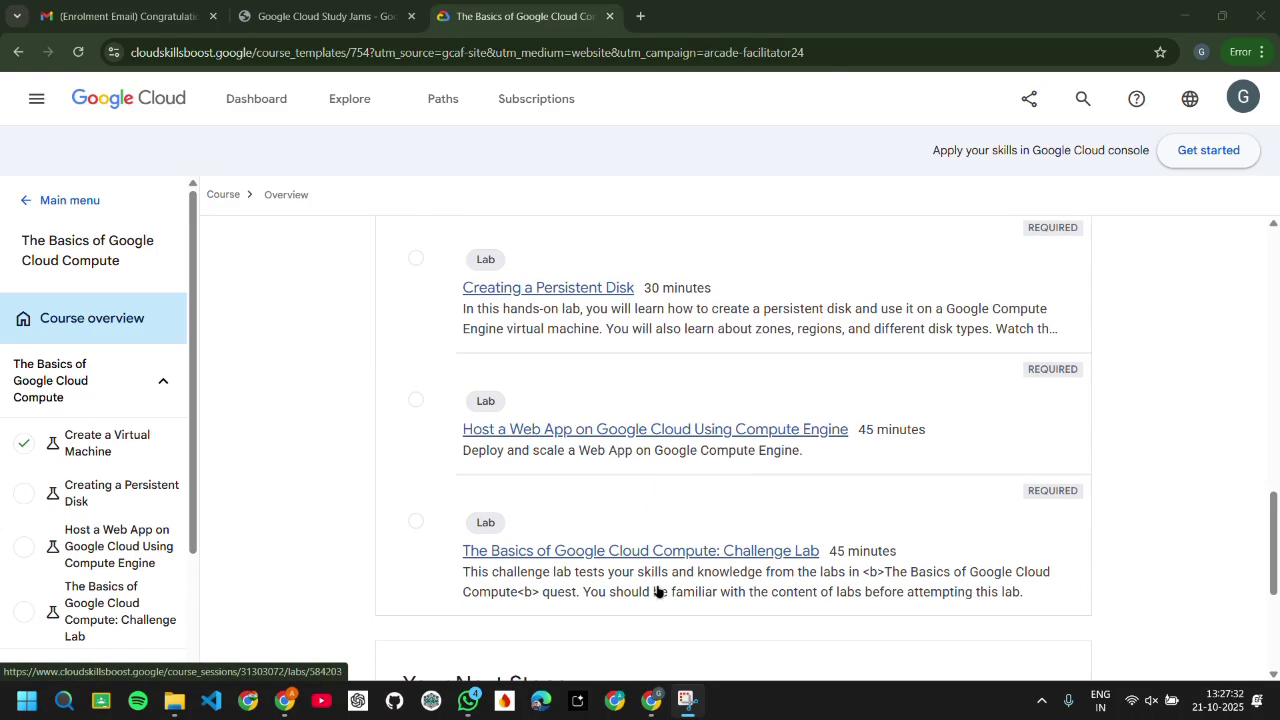
pyautogui.scroll(2, 657, 591)
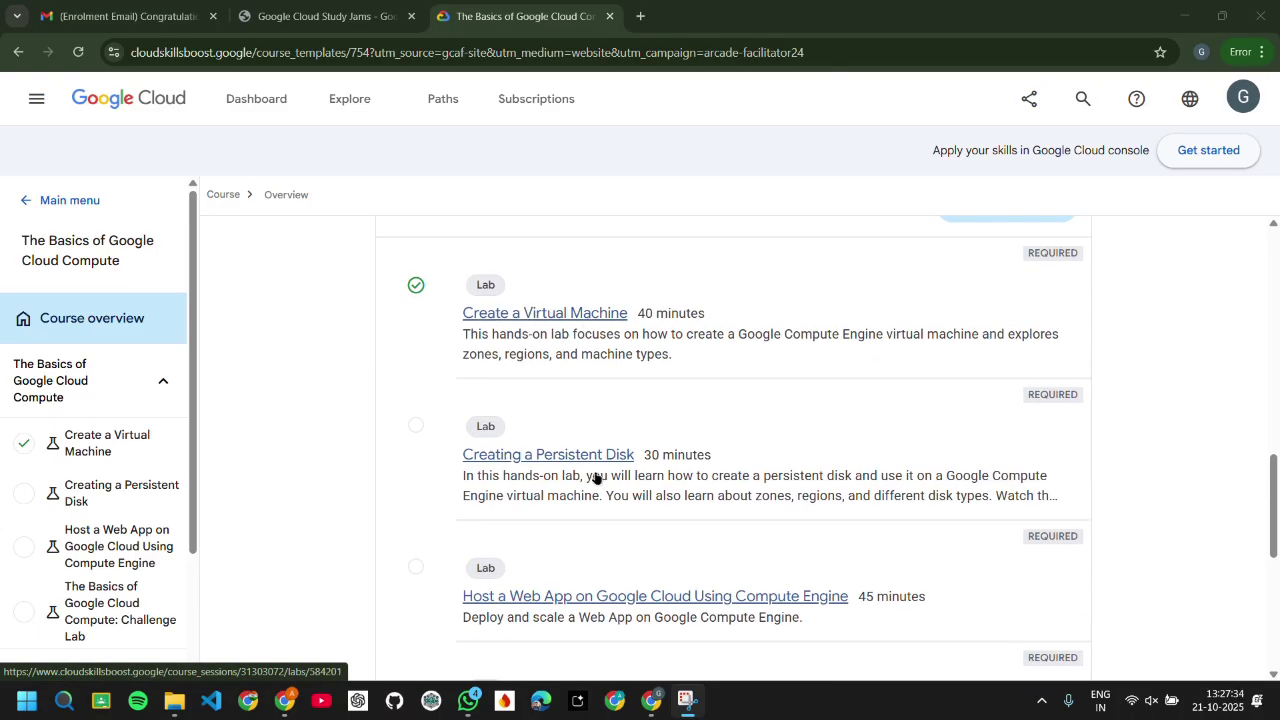
# Step: Scroll through the course's list of labs
pyautogui.scroll(-2, 617, 497)
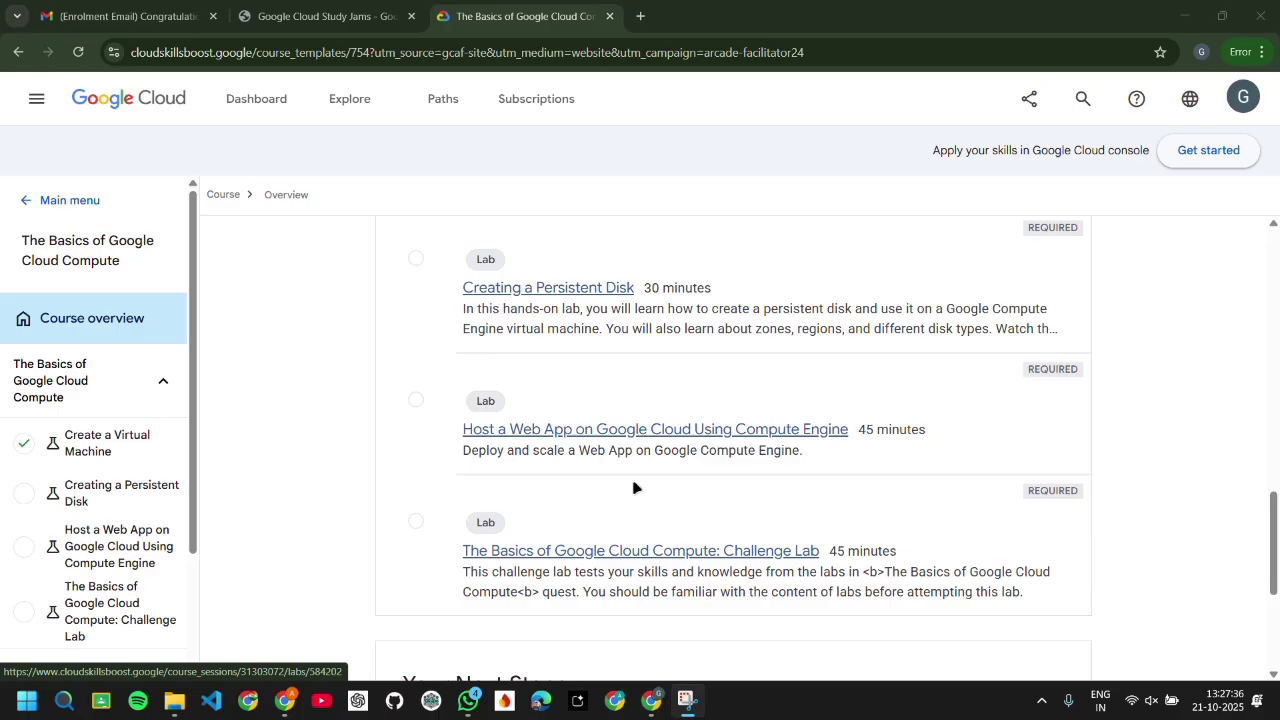
pyautogui.scroll(-2, 548, 552)
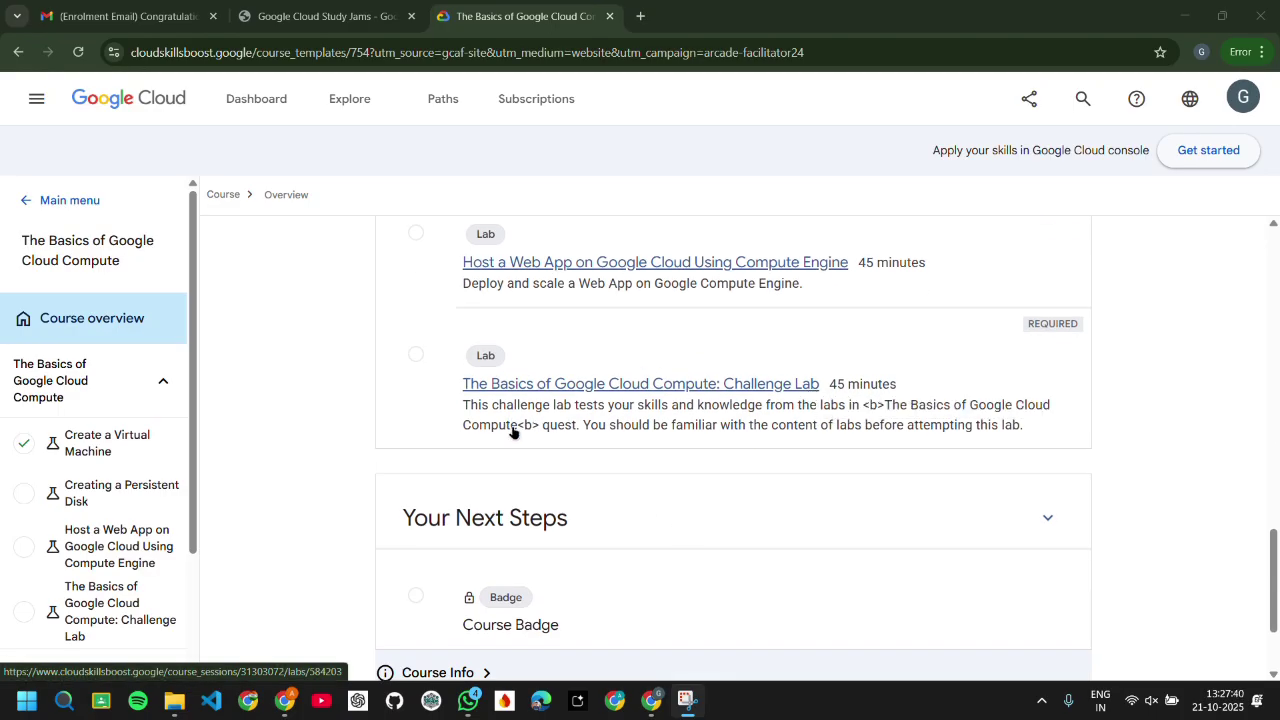
pyautogui.scroll(-2, 830, 460)
pyautogui.scroll(8, 880, 457)
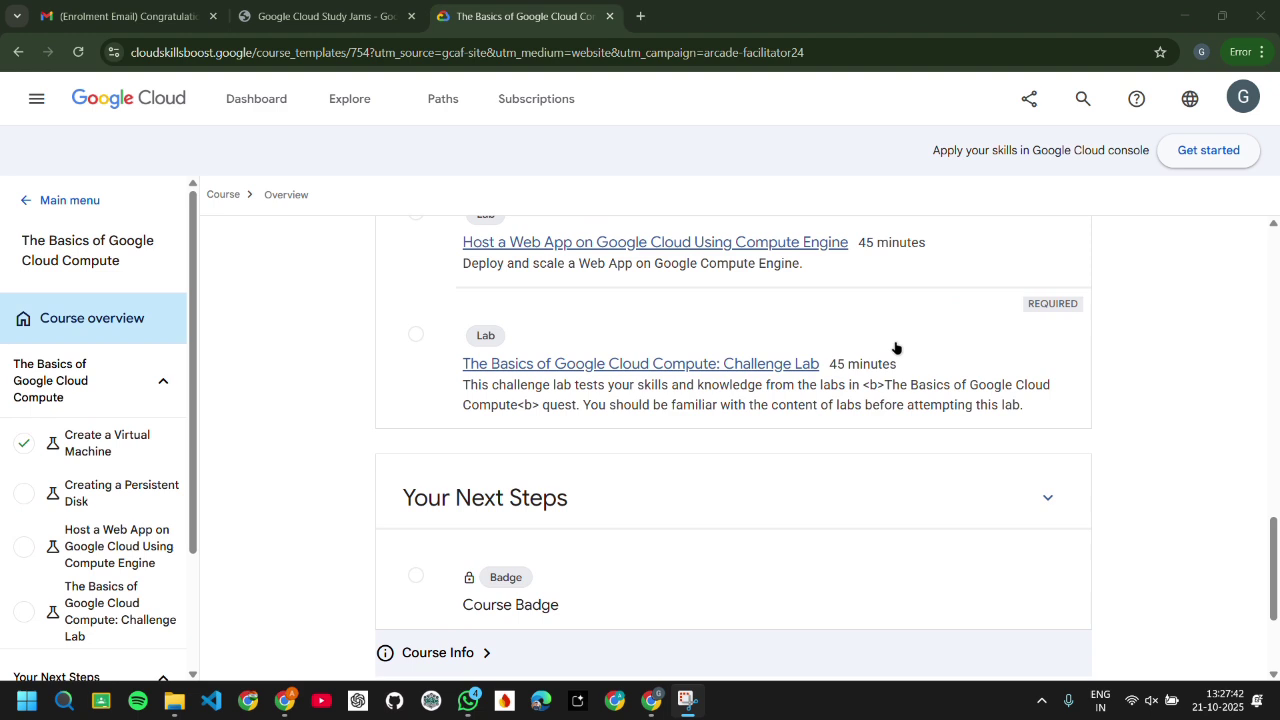
pyautogui.scroll(-7, 1053, 450)
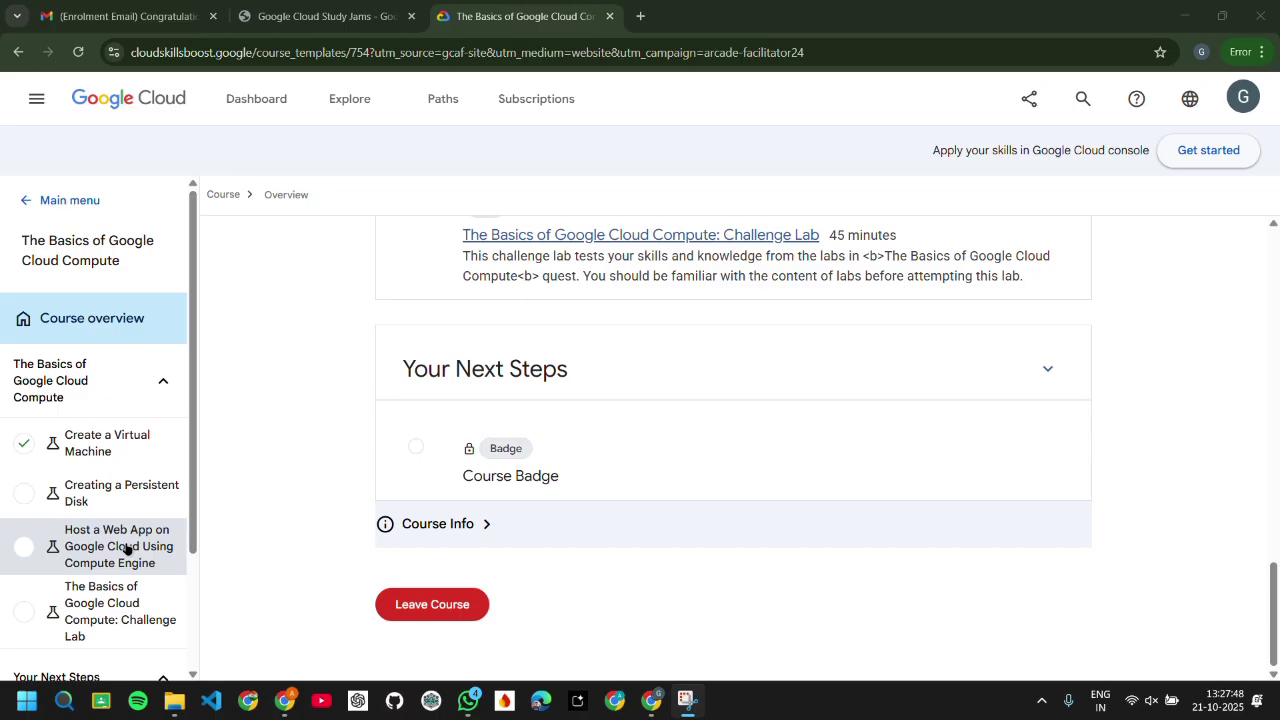
pyautogui.scroll(-3, 109, 540)
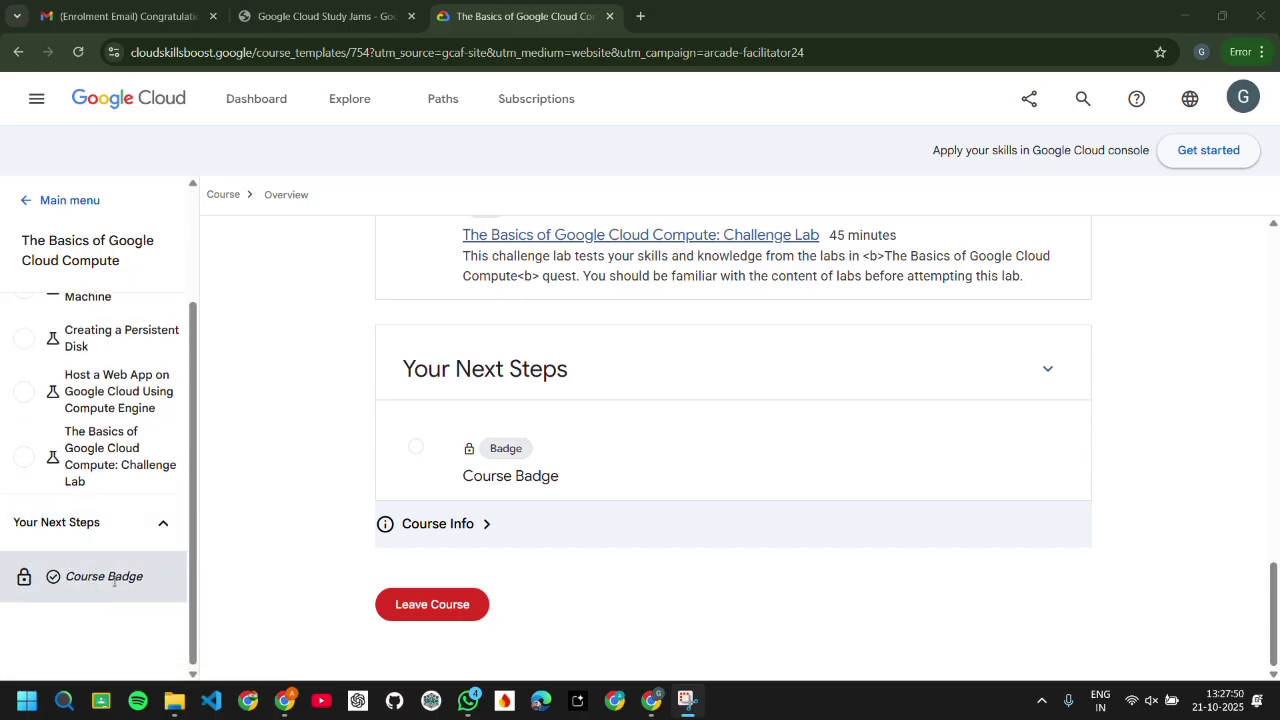
pyautogui.scroll(4, 114, 578)
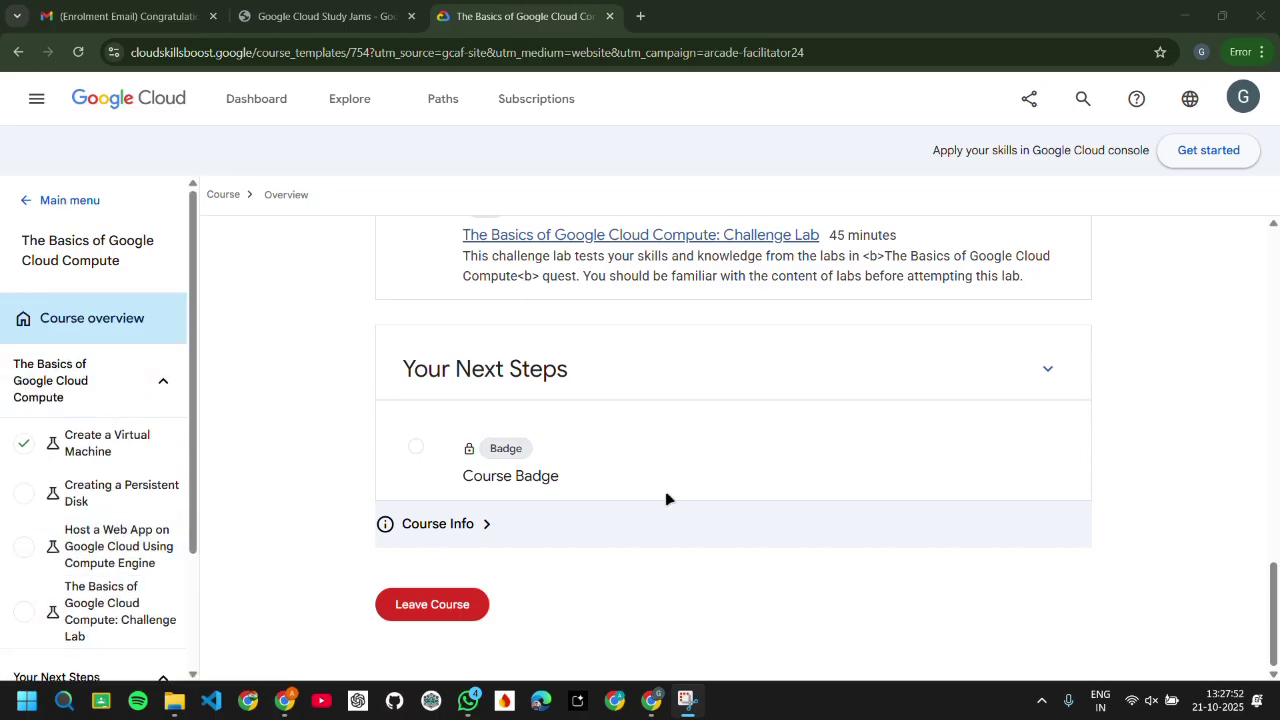
pyautogui.scroll(3, 700, 510)
pyautogui.scroll(2, 590, 420)
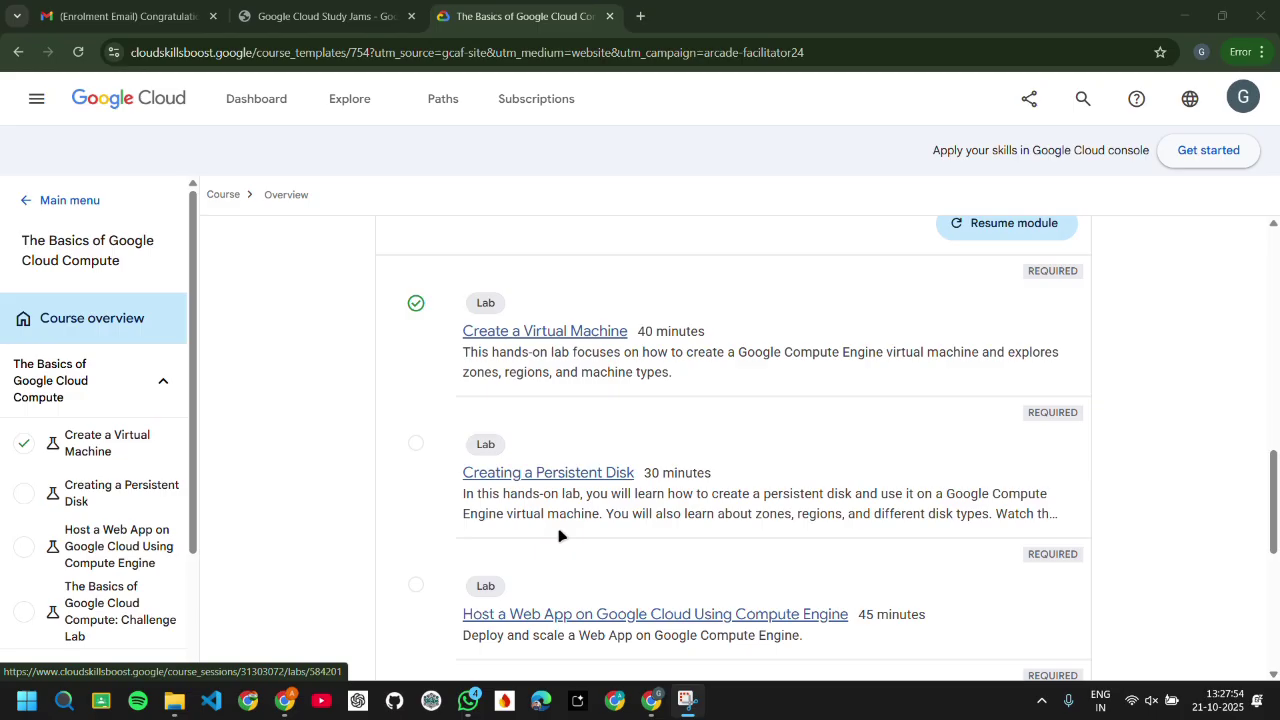
pyautogui.scroll(-2, 620, 571)
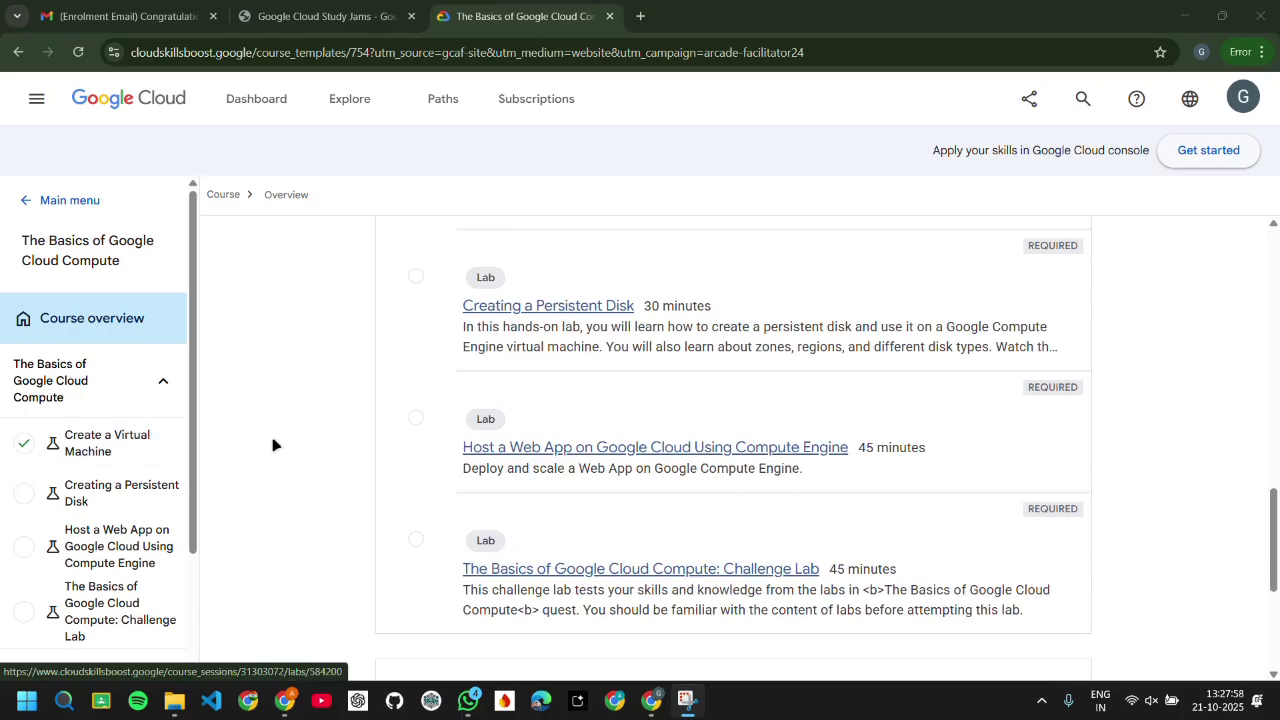
pyautogui.scroll(-2, 275, 446)
pyautogui.scroll(-2, 166, 460)
pyautogui.scroll(2, 176, 513)
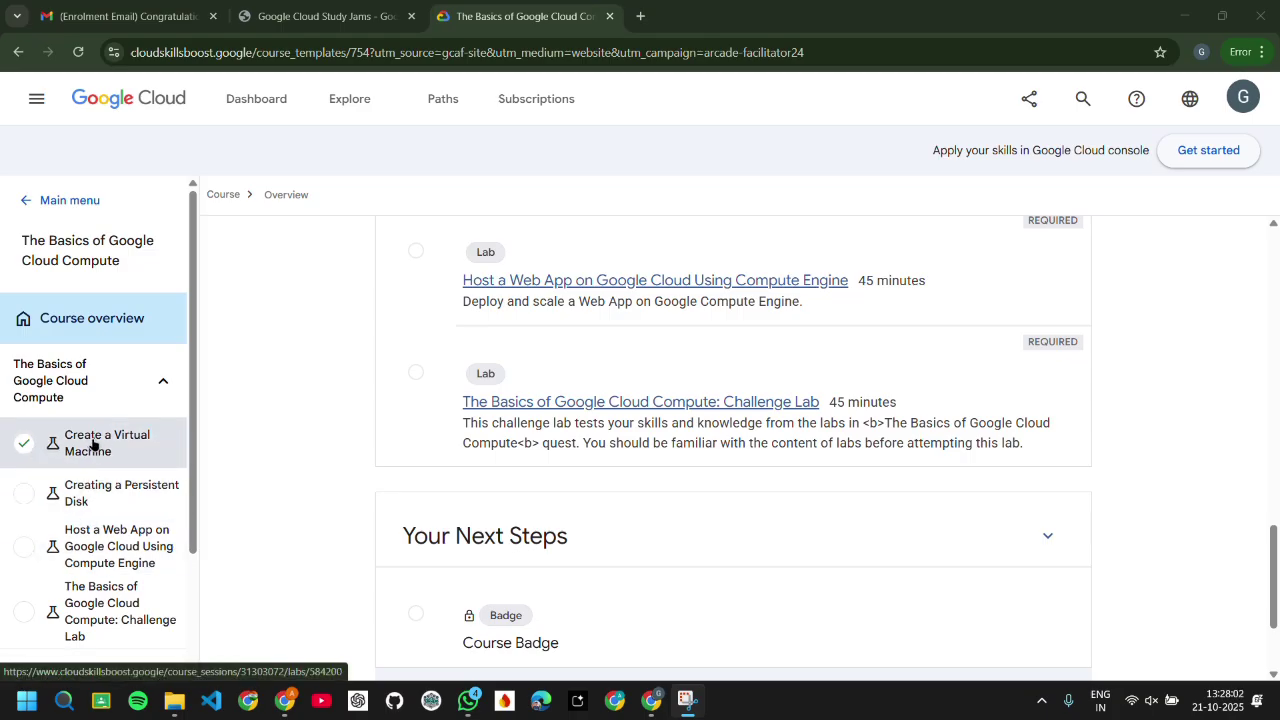
pyautogui.scroll(10, 349, 394)
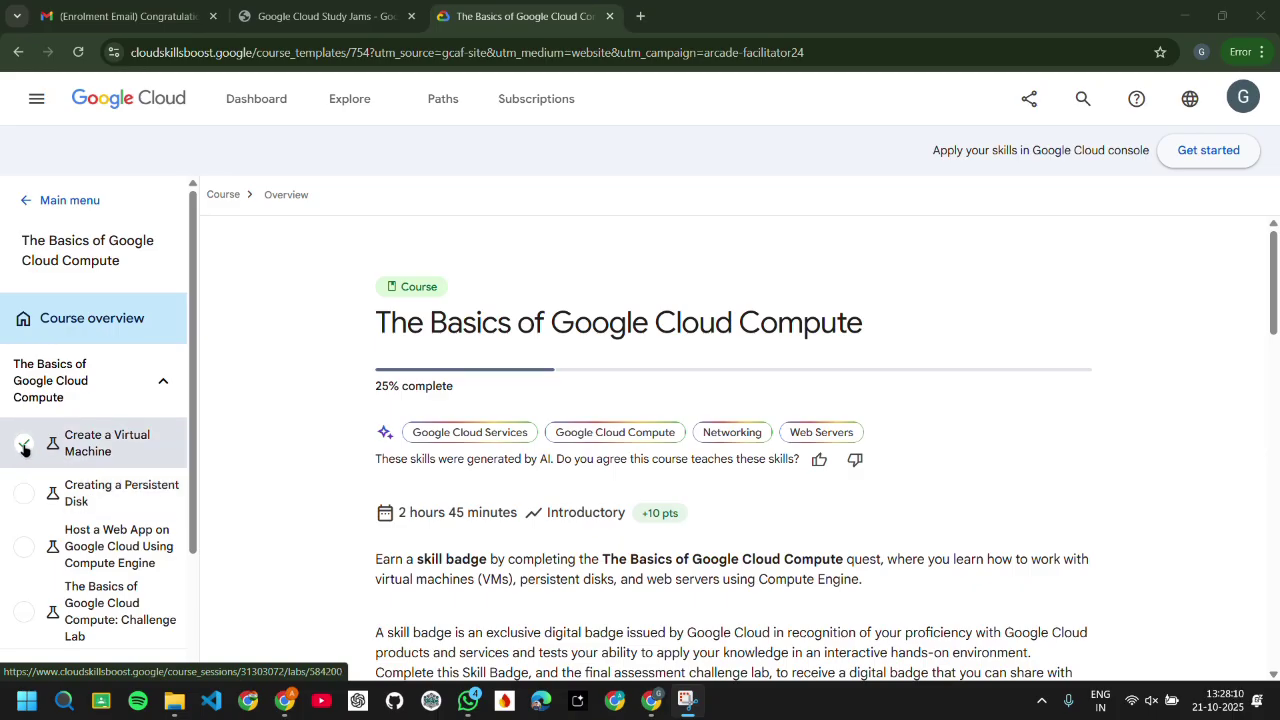
# Step: Open the Create a Virtual Machine lab (GSP001) and look over its 40-minute, 1-credit details
pyautogui.click(108, 441)
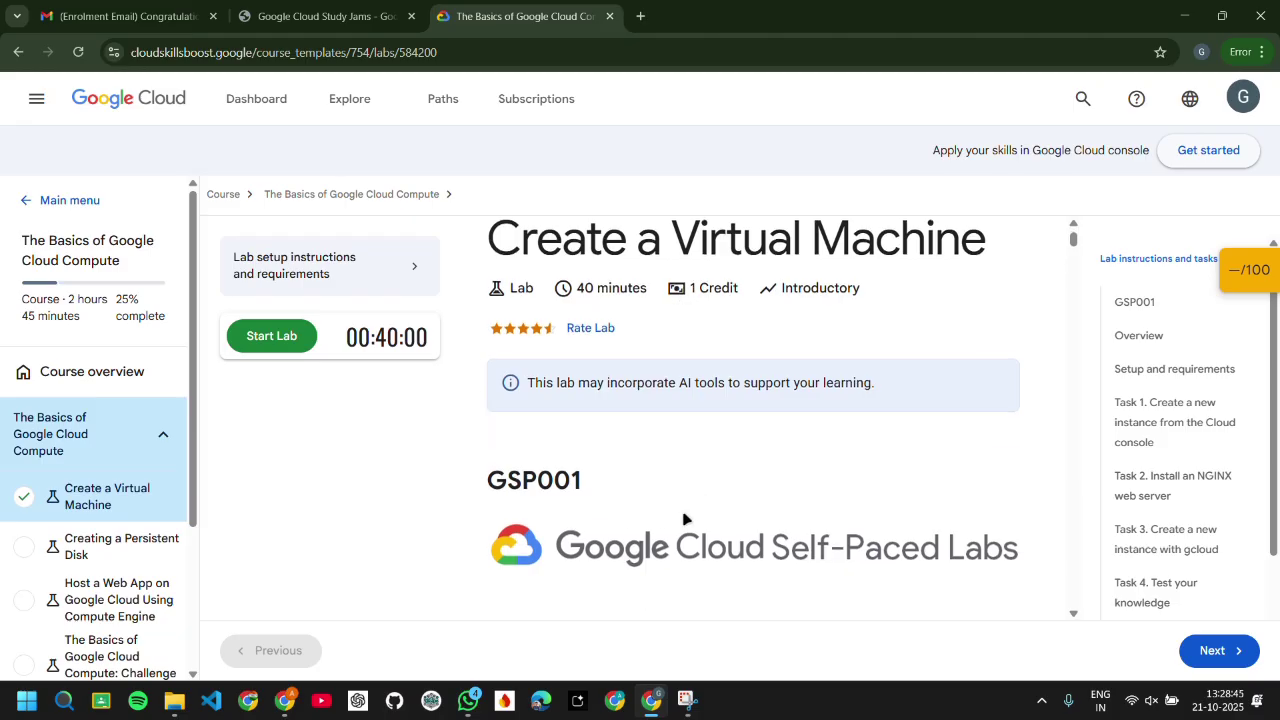
pyautogui.scroll(-6, 700, 522)
pyautogui.scroll(6, 724, 524)
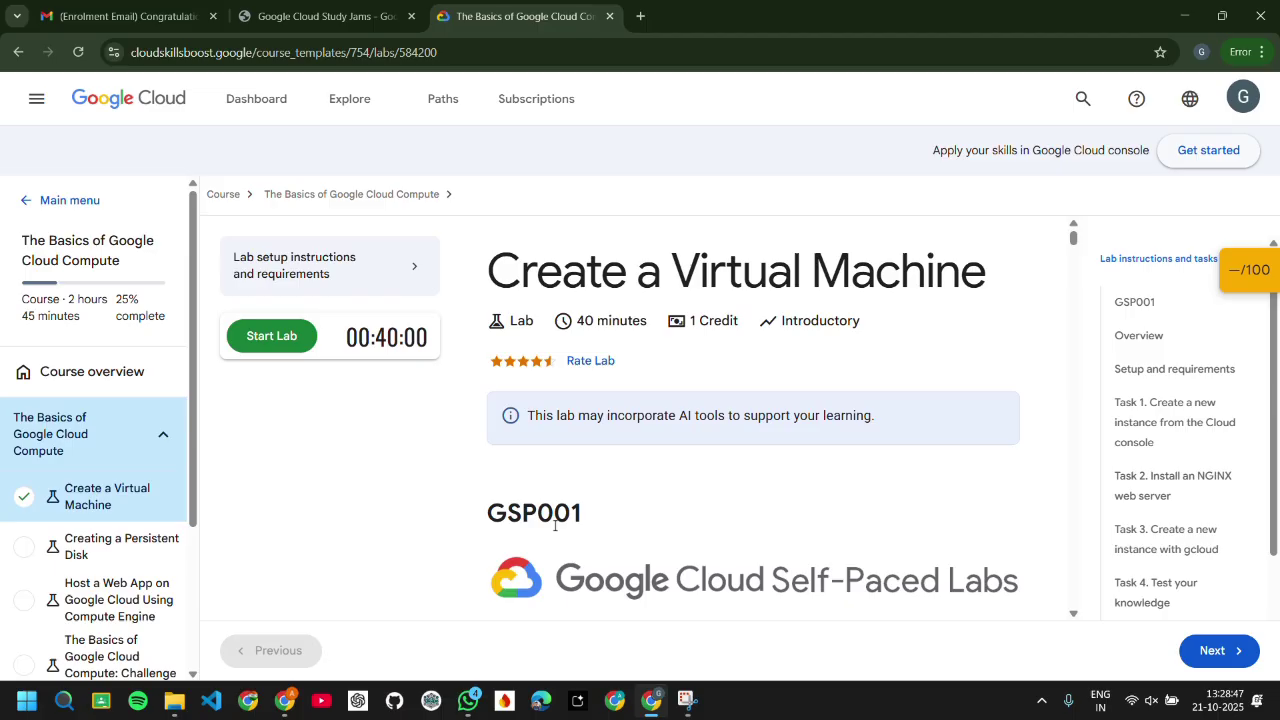
# Step: From the PDF's solution playlist, open video 5, 'Creating a Persistent Disk #GSP004 | Step By Step'
pyautogui.click(331, 22)
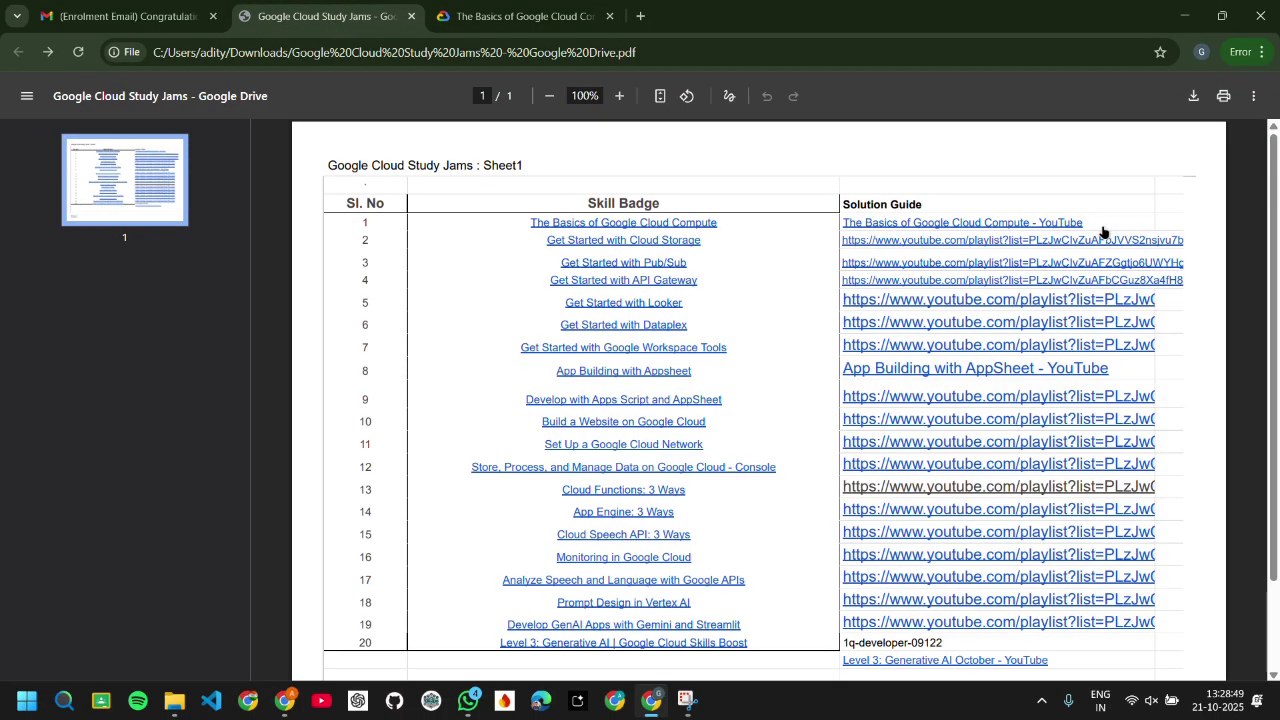
pyautogui.click(1015, 224)
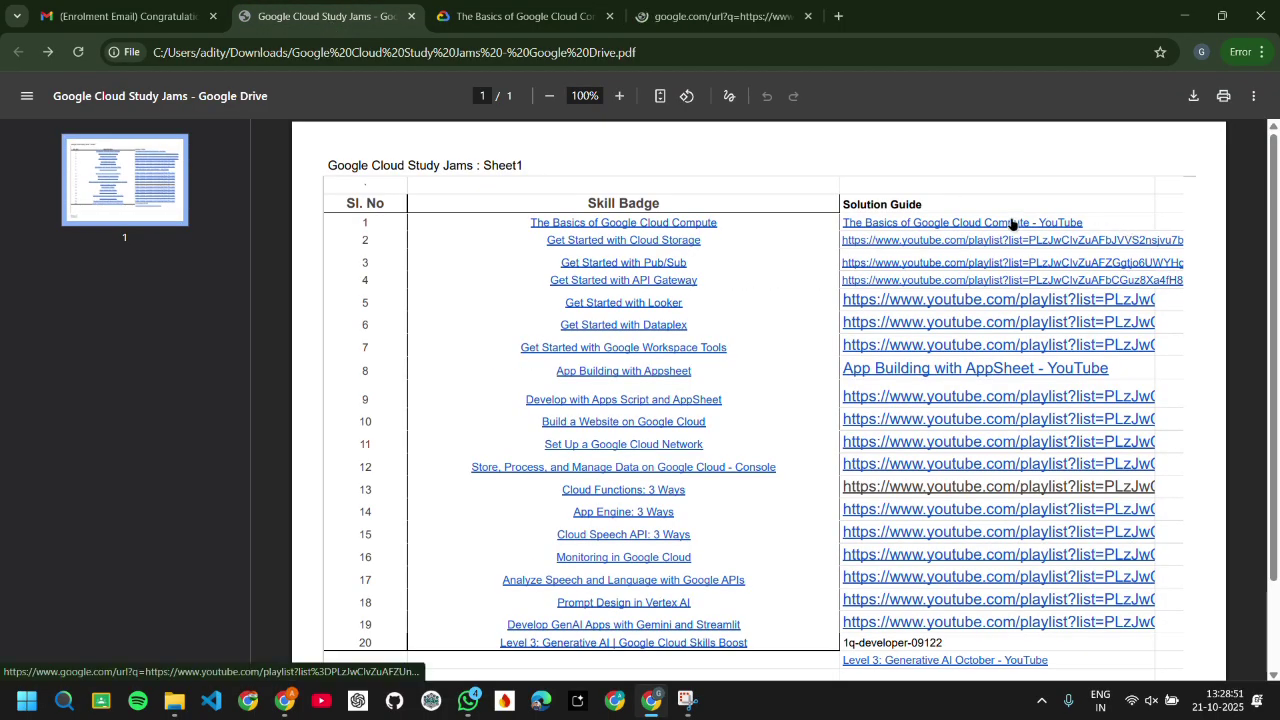
pyautogui.click(765, 26)
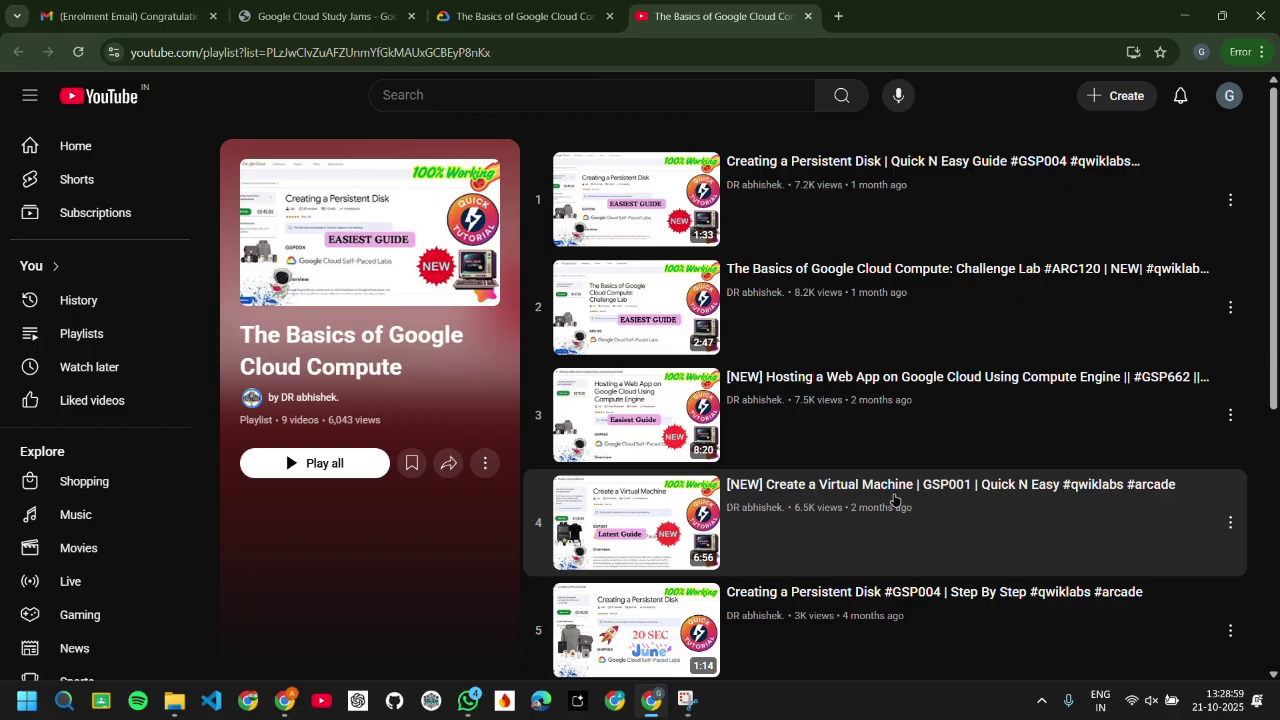
pyautogui.click(488, 16)
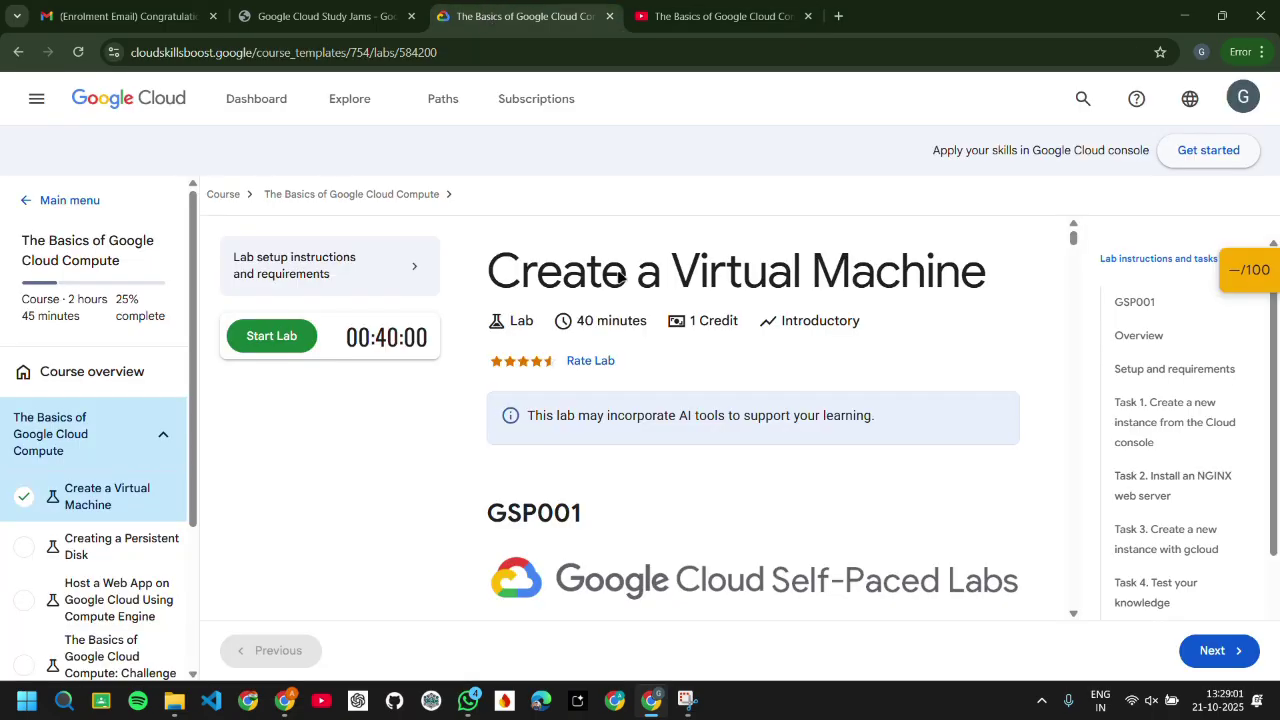
pyautogui.click(779, 25)
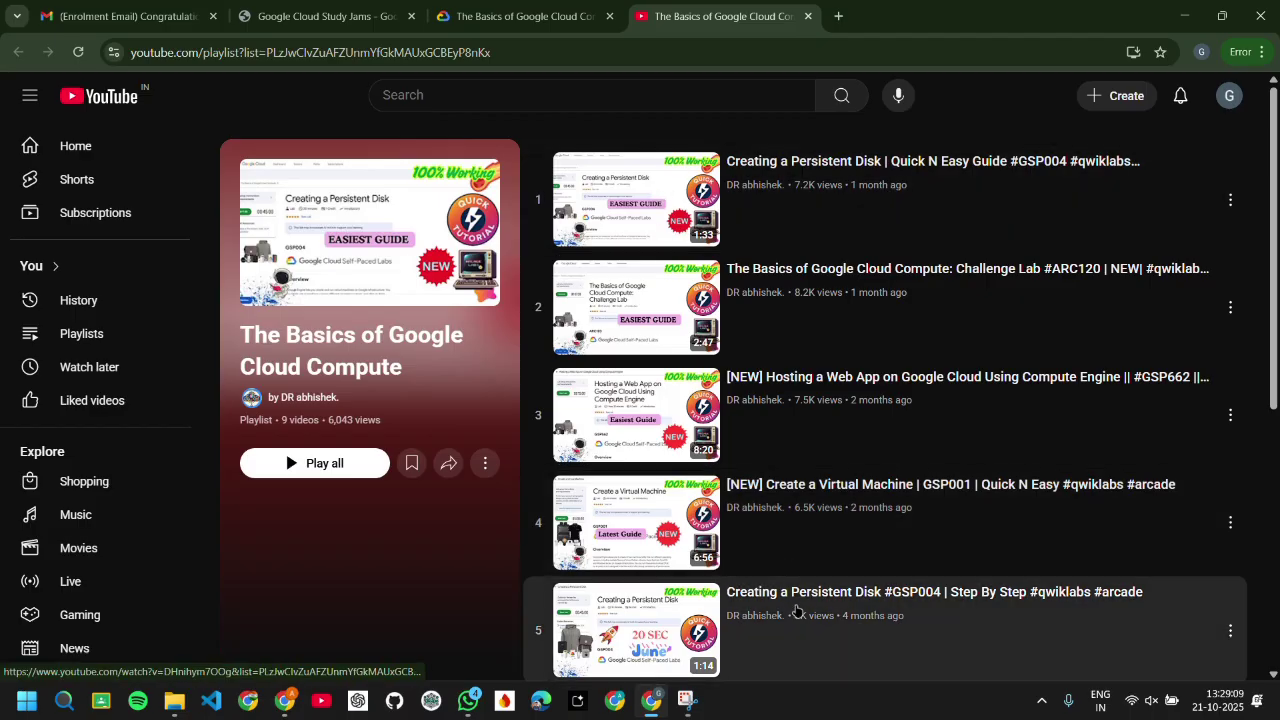
pyautogui.scroll(-3, 785, 625)
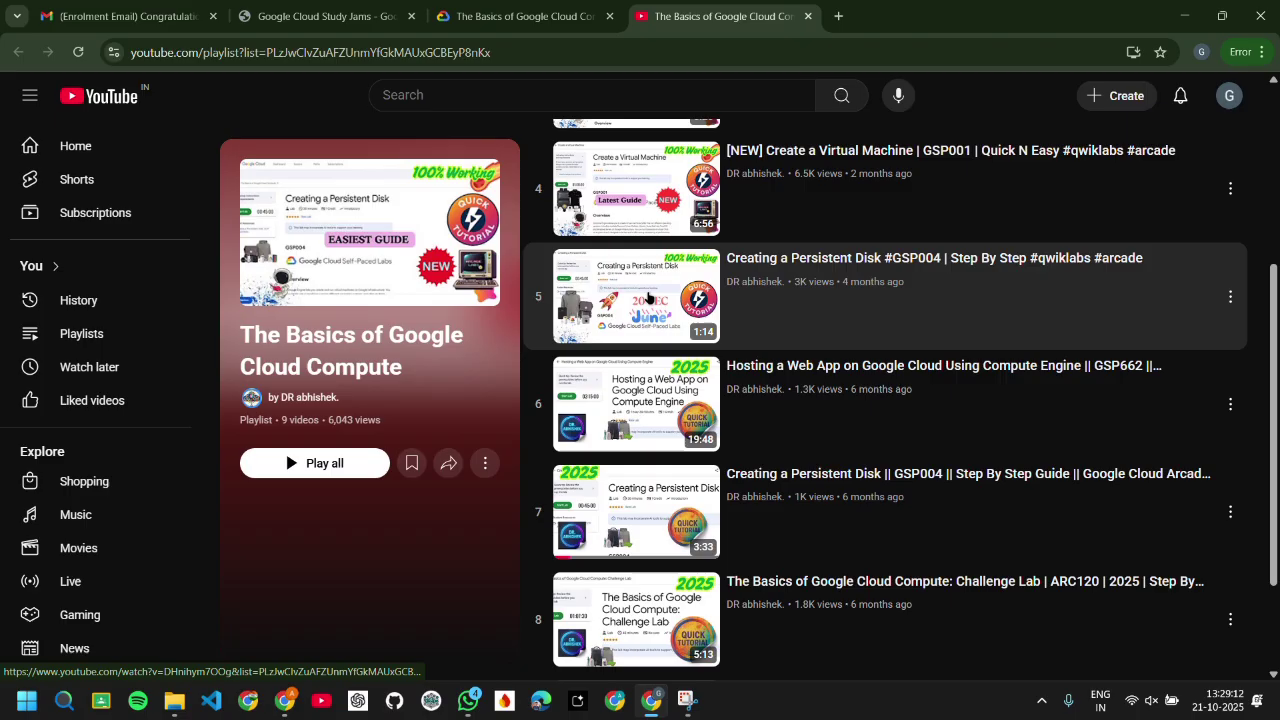
pyautogui.click(650, 297)
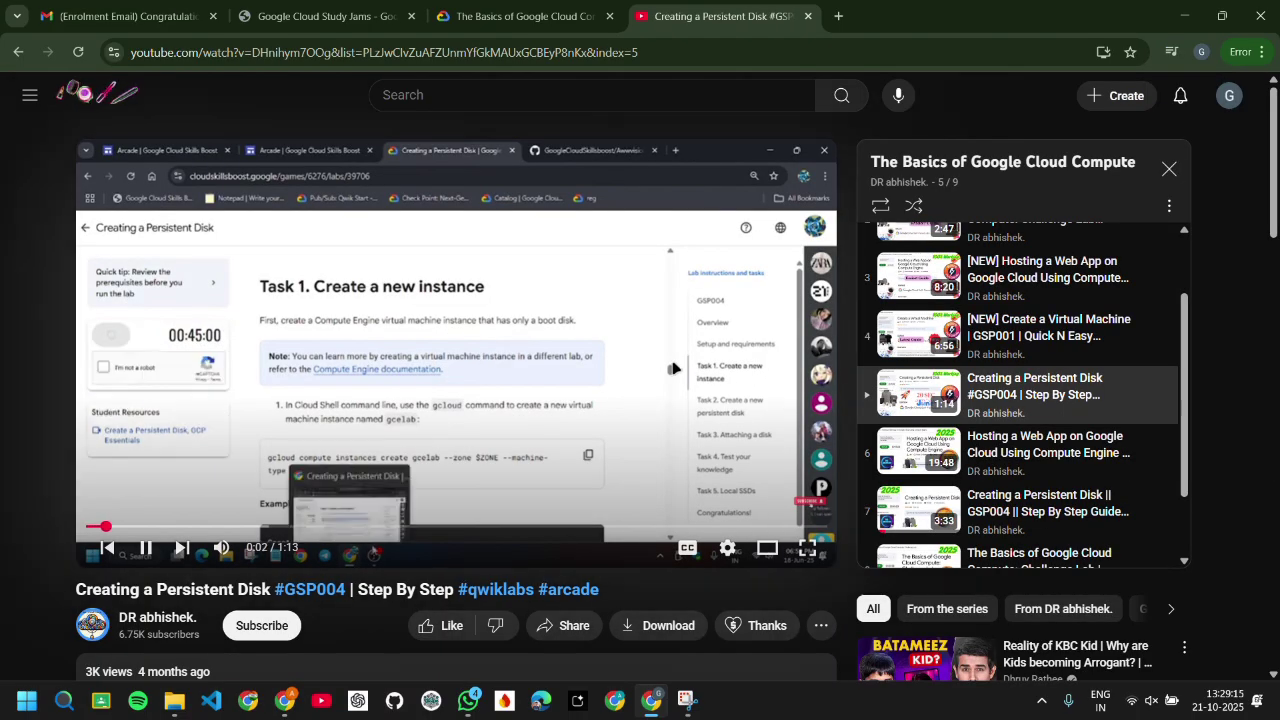
# Step: Read the GSP004 lab's Overview and Setup and requirements sections
pyautogui.click(488, 16)
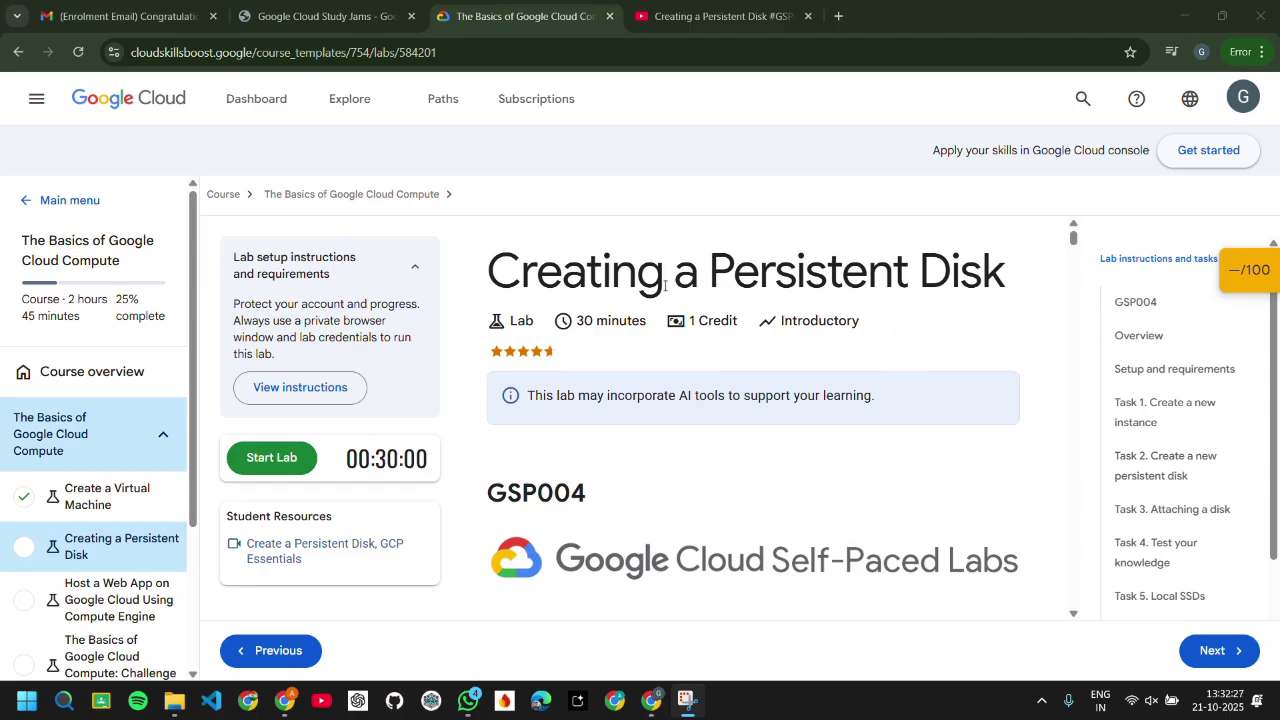
pyautogui.scroll(-2, 1017, 463)
pyautogui.scroll(2, 922, 462)
pyautogui.scroll(-2, 910, 422)
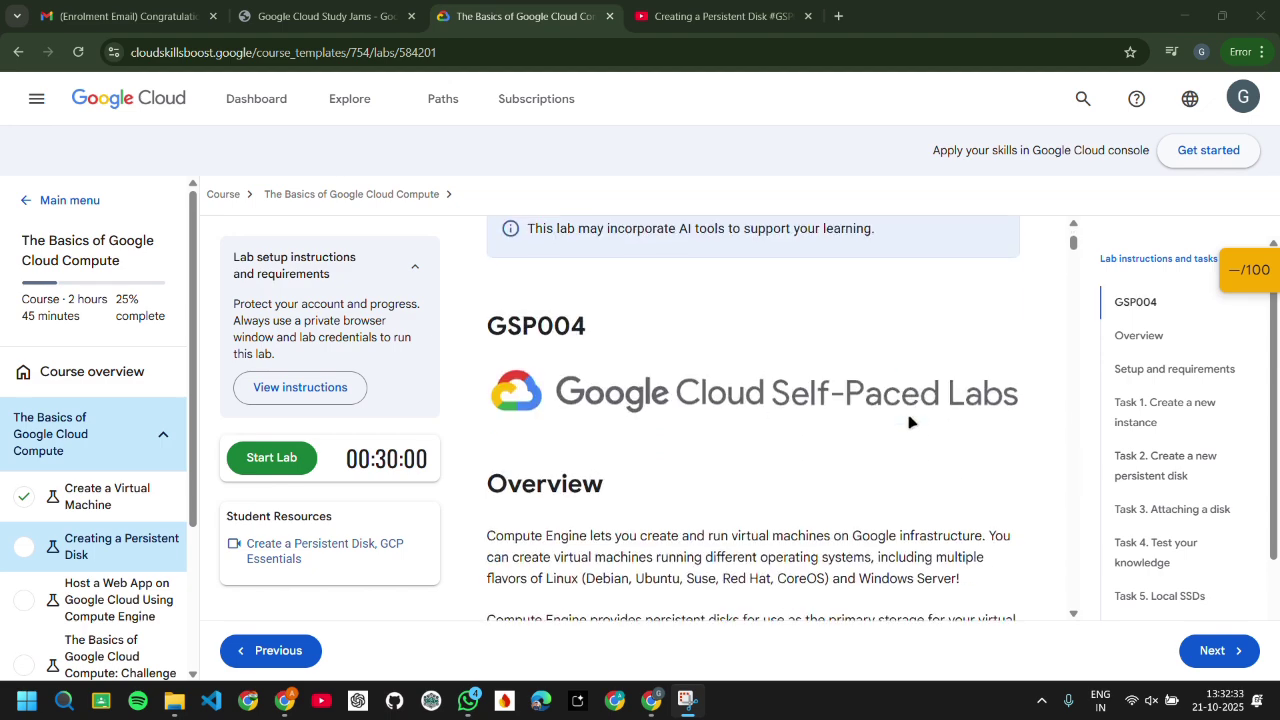
pyautogui.scroll(-7, 979, 397)
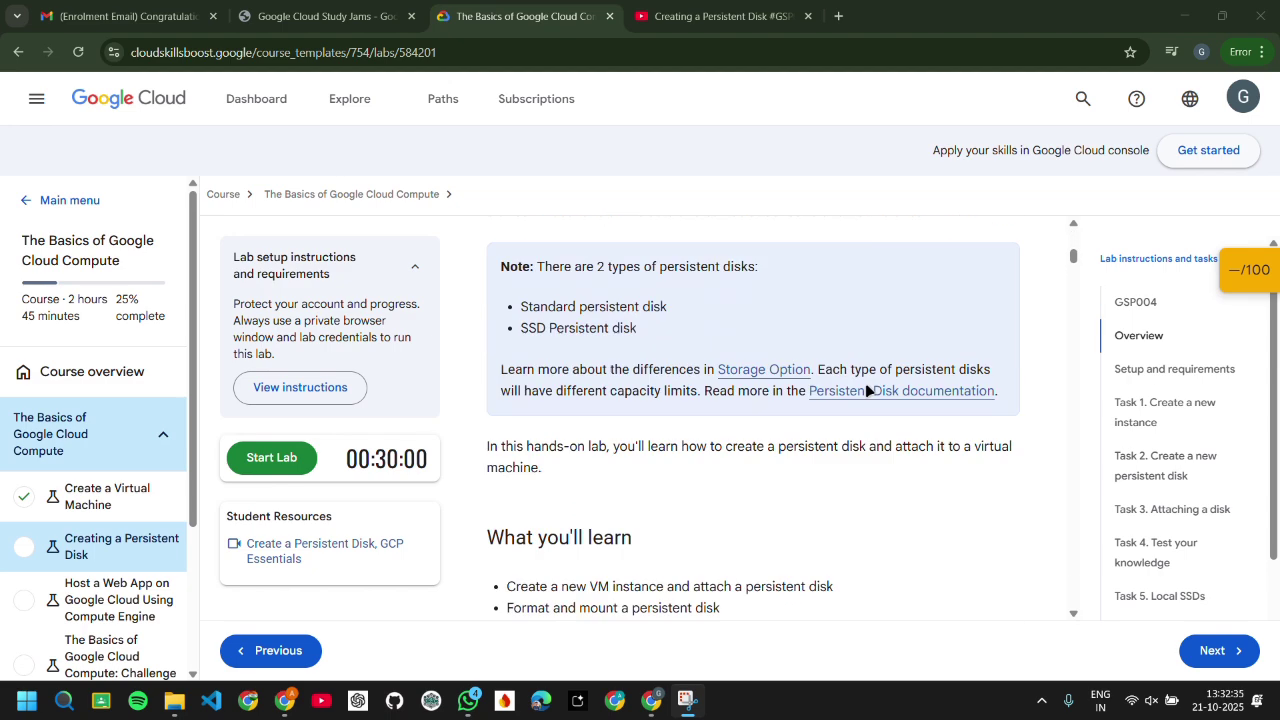
pyautogui.scroll(-10, 865, 389)
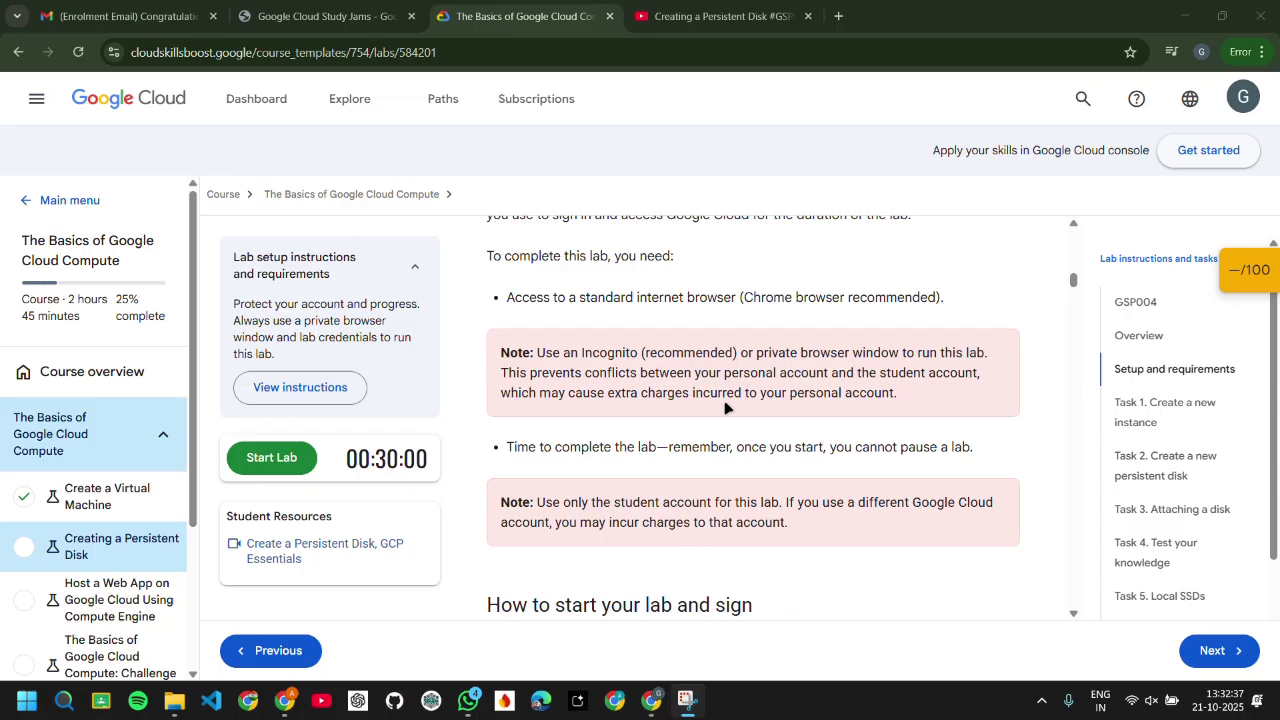
pyautogui.scroll(2, 778, 453)
pyautogui.scroll(-1, 811, 429)
pyautogui.scroll(3, 811, 429)
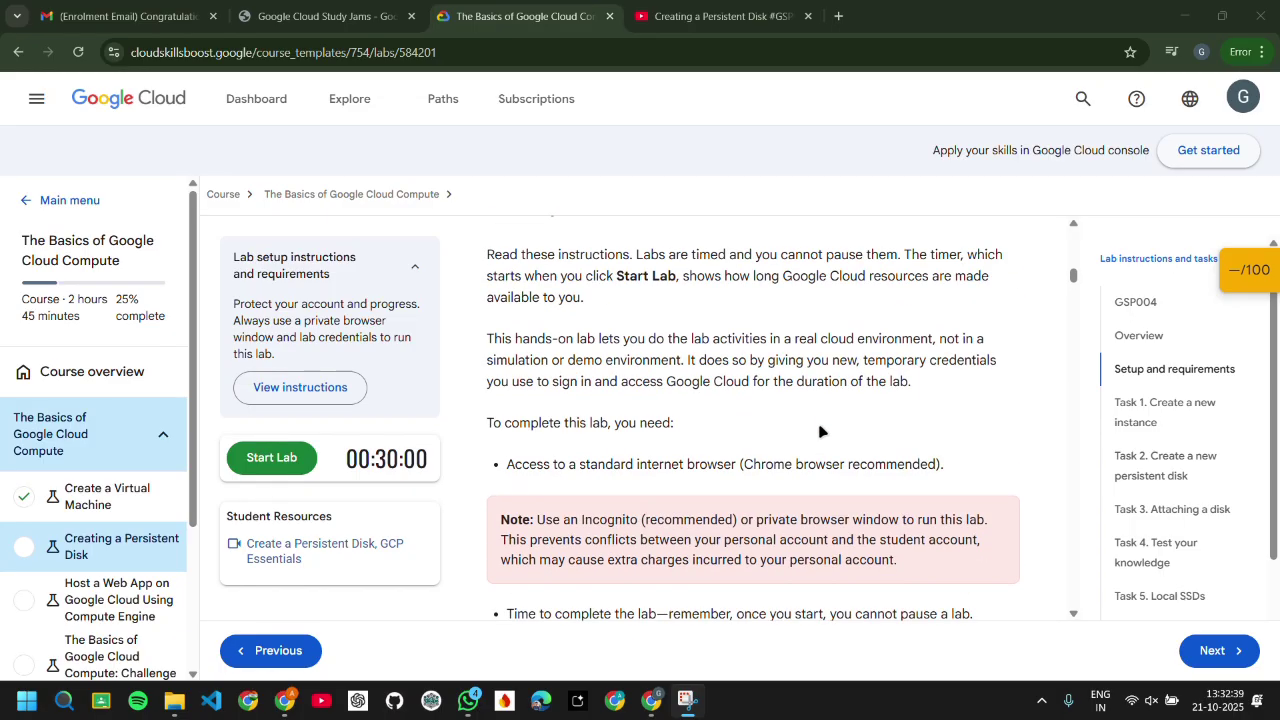
pyautogui.scroll(-2, 870, 447)
pyautogui.scroll(-10, 870, 447)
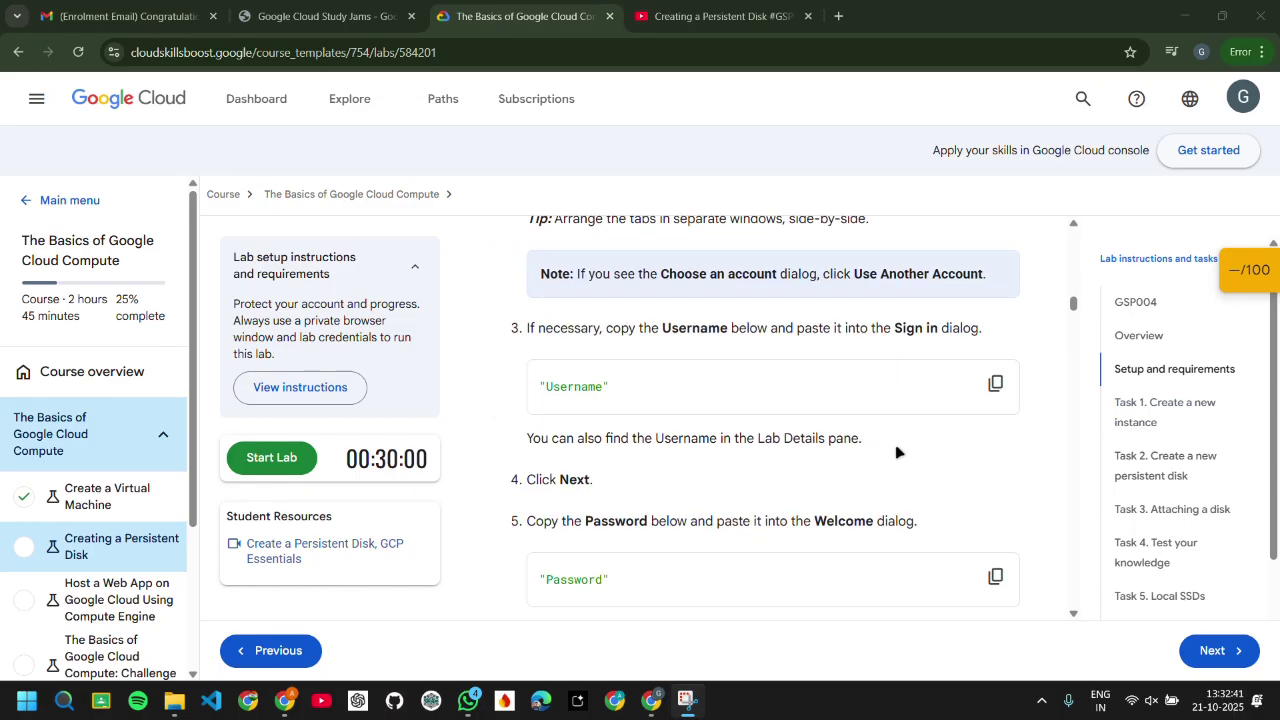
pyautogui.scroll(-6, 826, 453)
pyautogui.scroll(2, 896, 432)
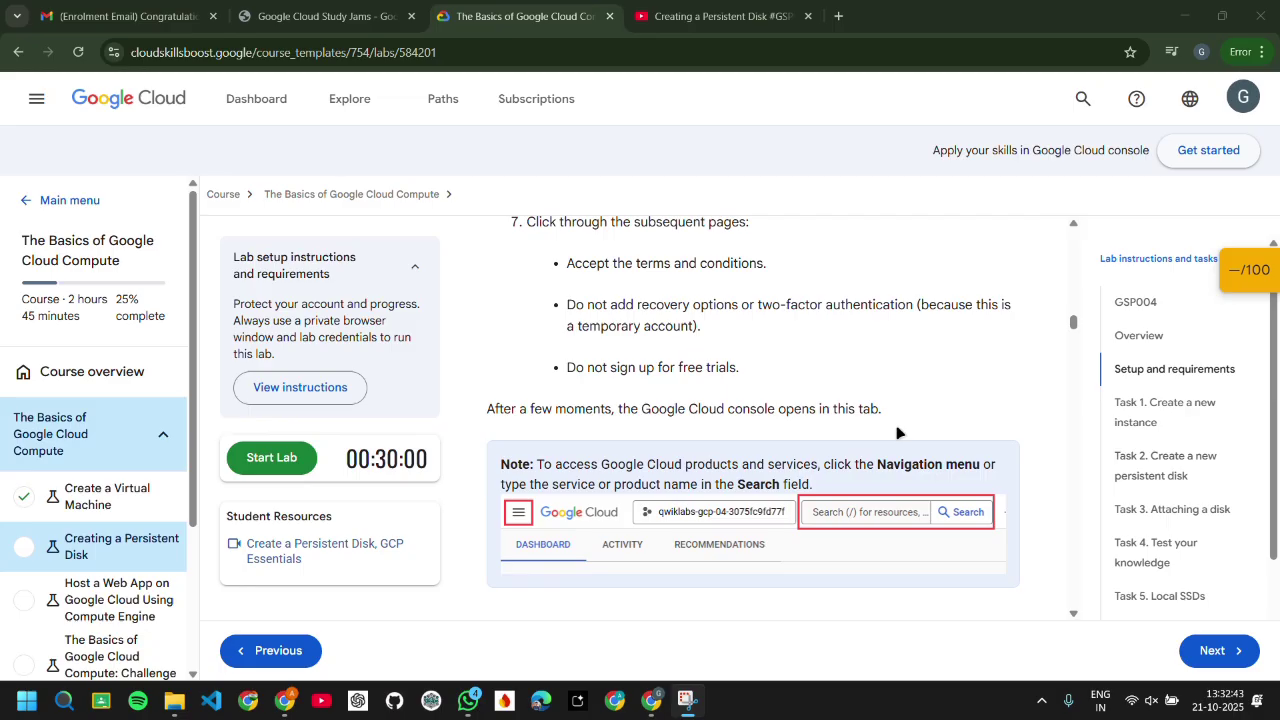
pyautogui.scroll(-15, 653, 494)
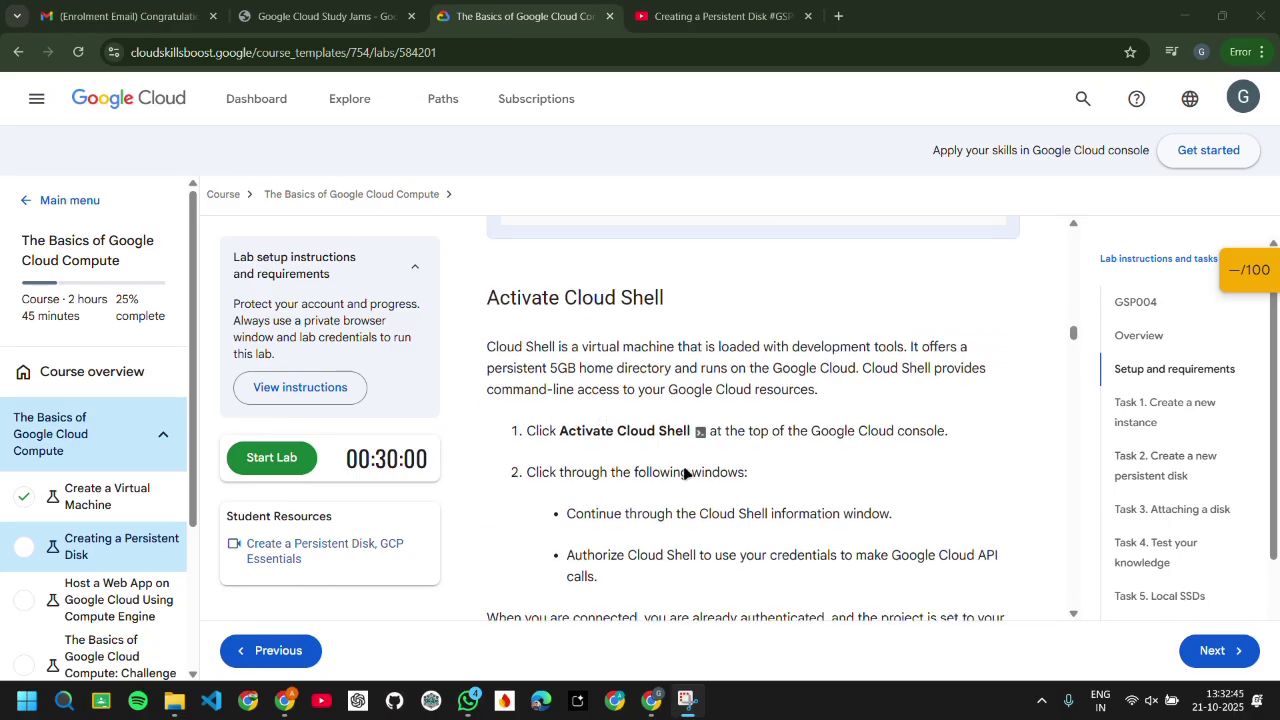
pyautogui.scroll(-8, 583, 422)
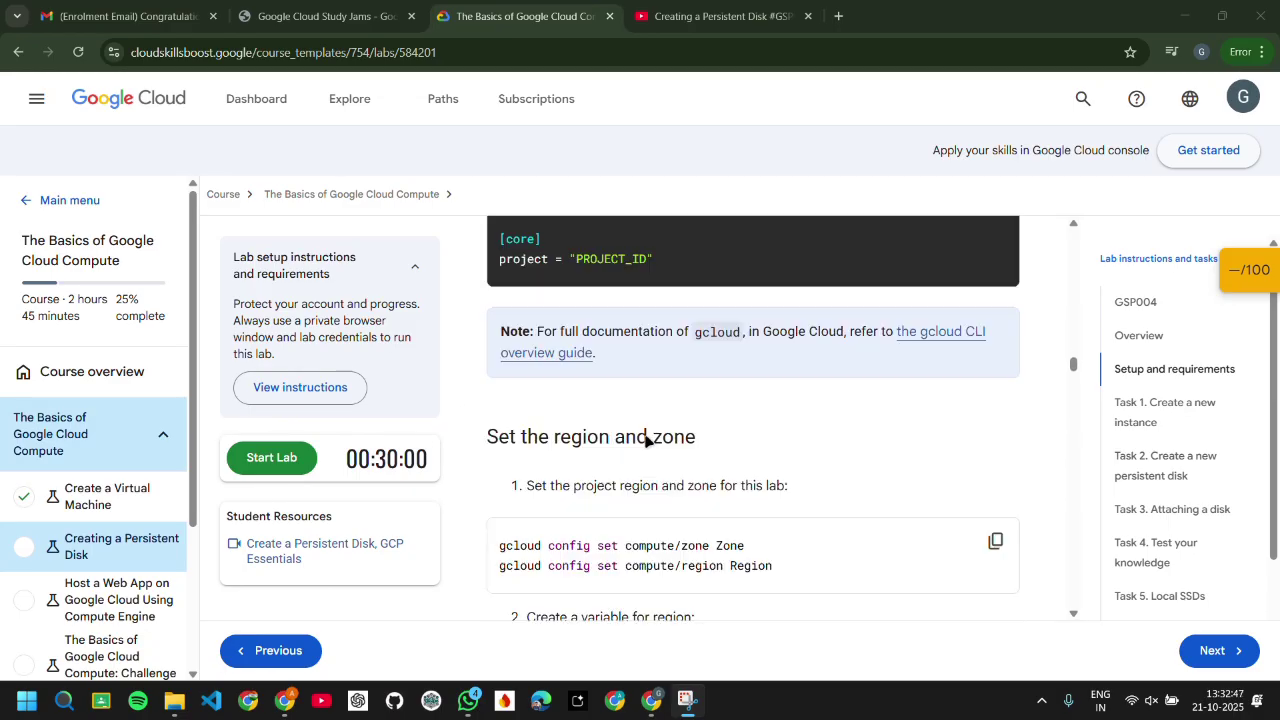
pyautogui.scroll(2, 528, 333)
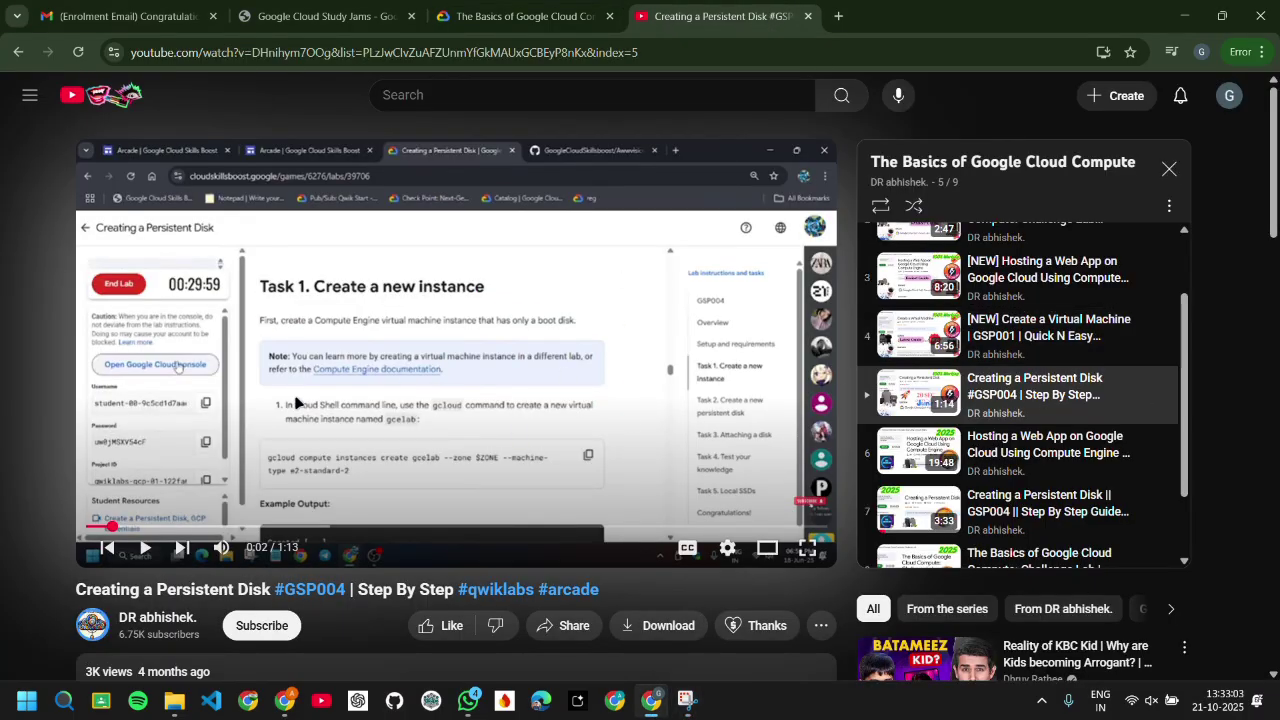
# Step: Play the GSP004 walkthrough through lab launch and Cloud Shell authorization, pausing at 0:14
pyautogui.click(335, 378)
pyautogui.press('Right')
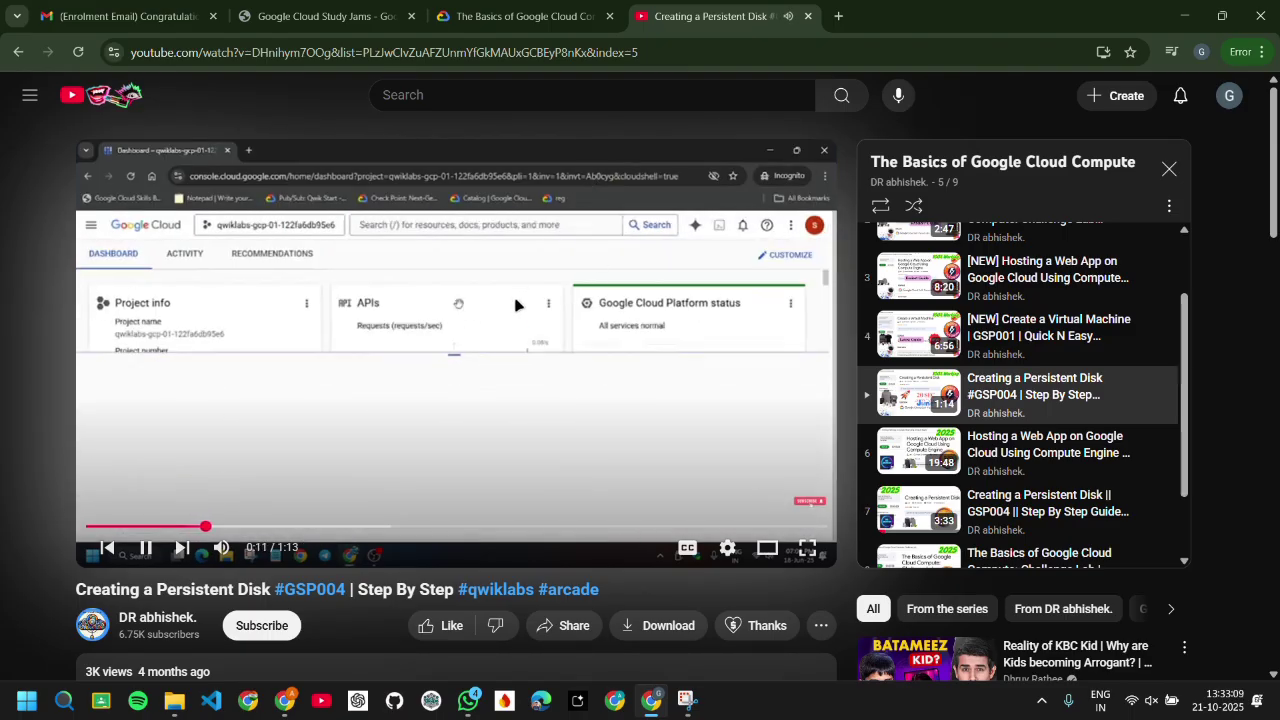
pyautogui.click(516, 304)
pyautogui.click(516, 304)
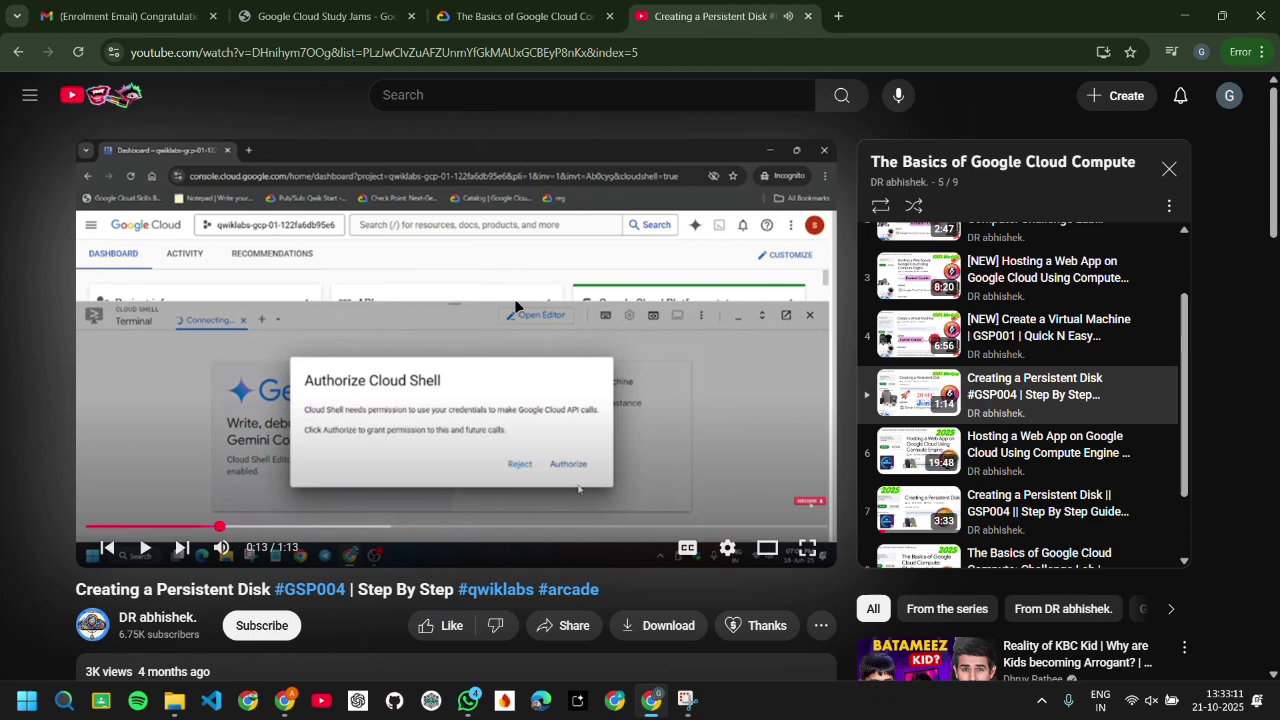
pyautogui.click(515, 185)
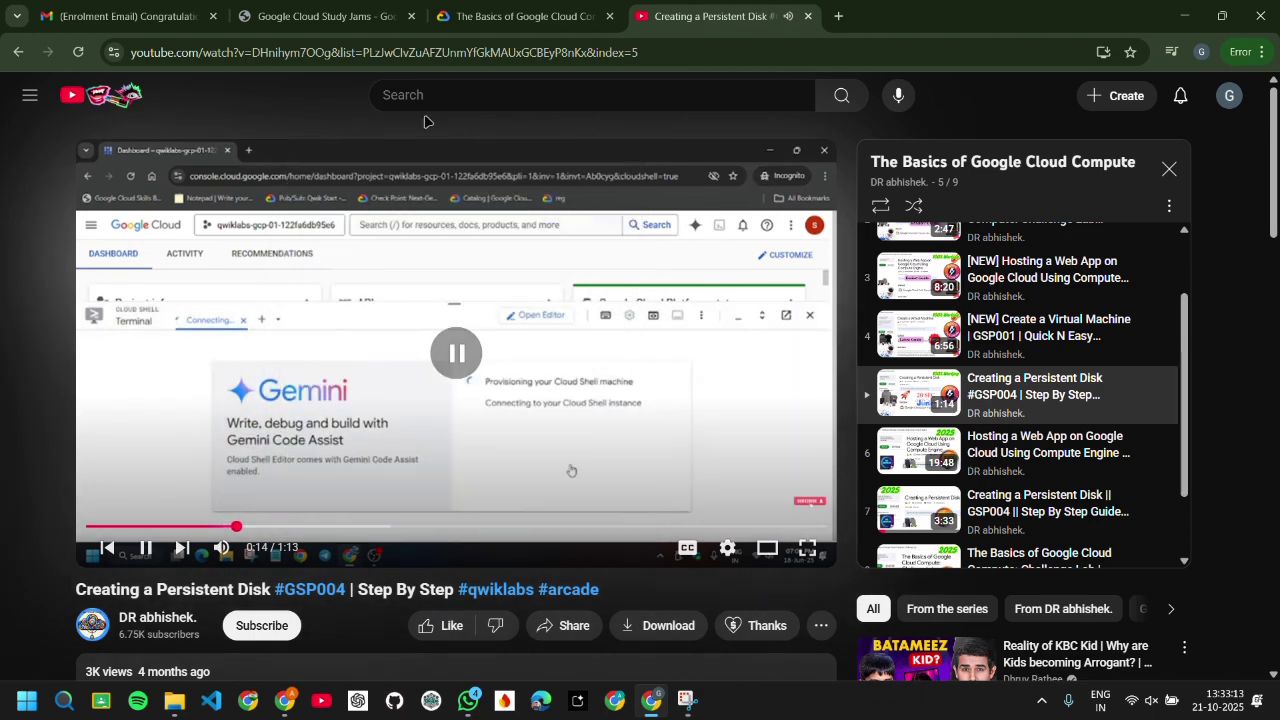
# Step: Start the GSP004 lab using 1 credit, with the 30-minute timer running
pyautogui.click(470, 18)
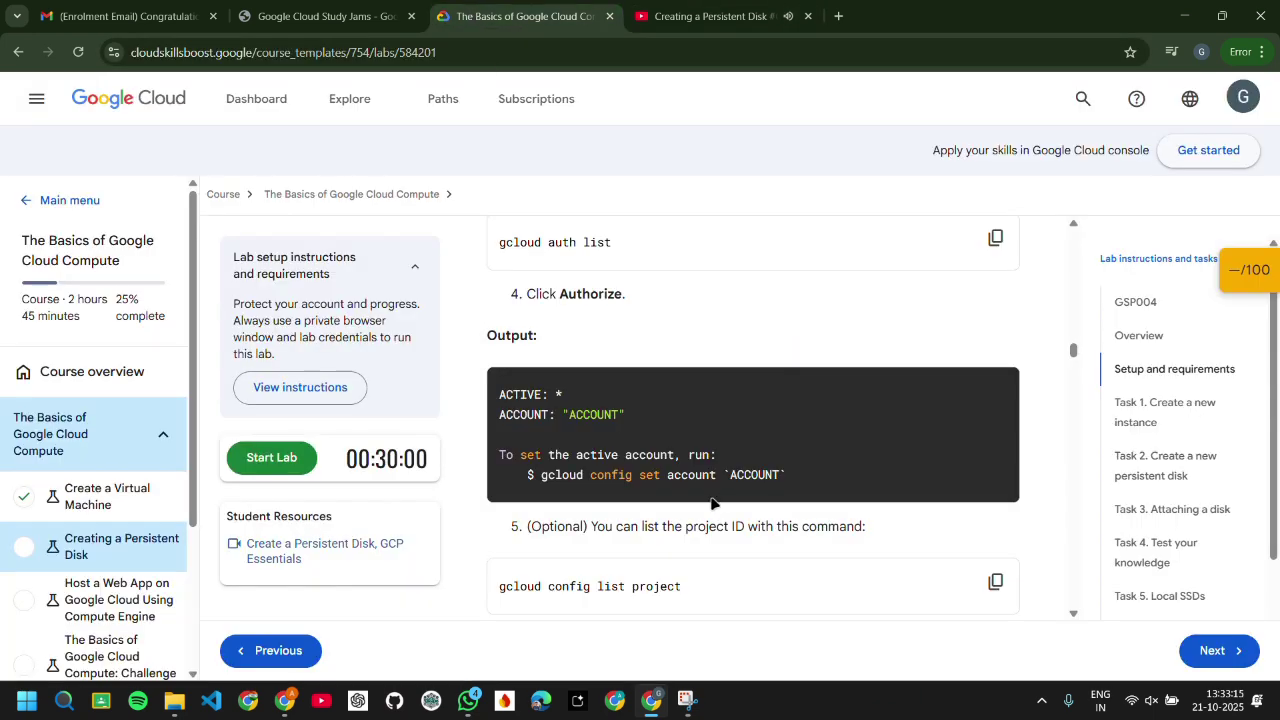
pyautogui.scroll(15, 714, 503)
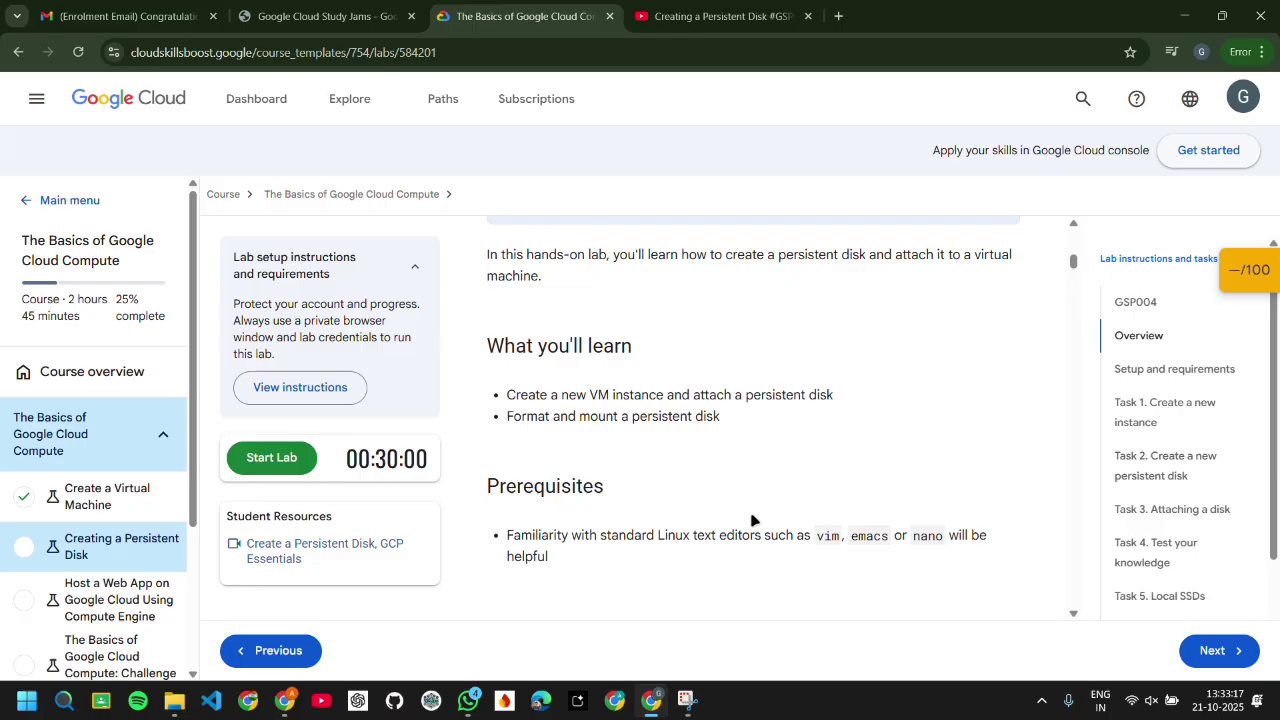
pyautogui.scroll(8, 752, 520)
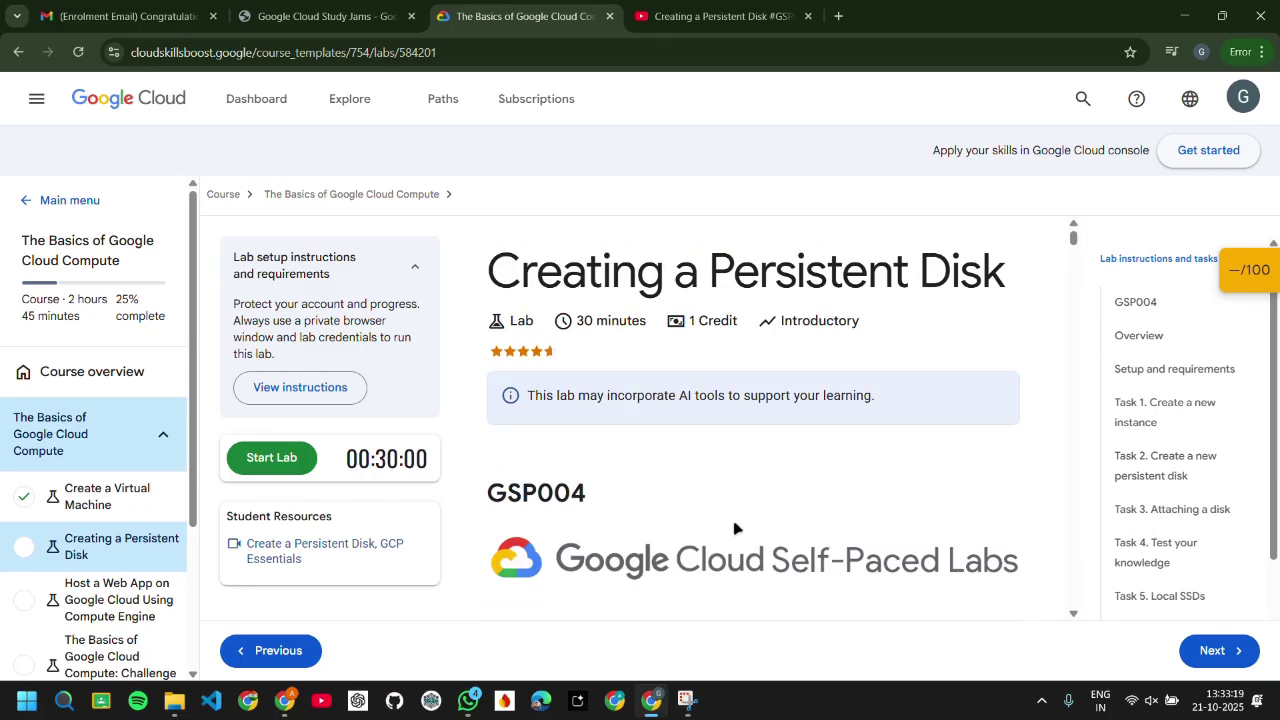
pyautogui.scroll(-2, 830, 529)
pyautogui.scroll(2, 866, 526)
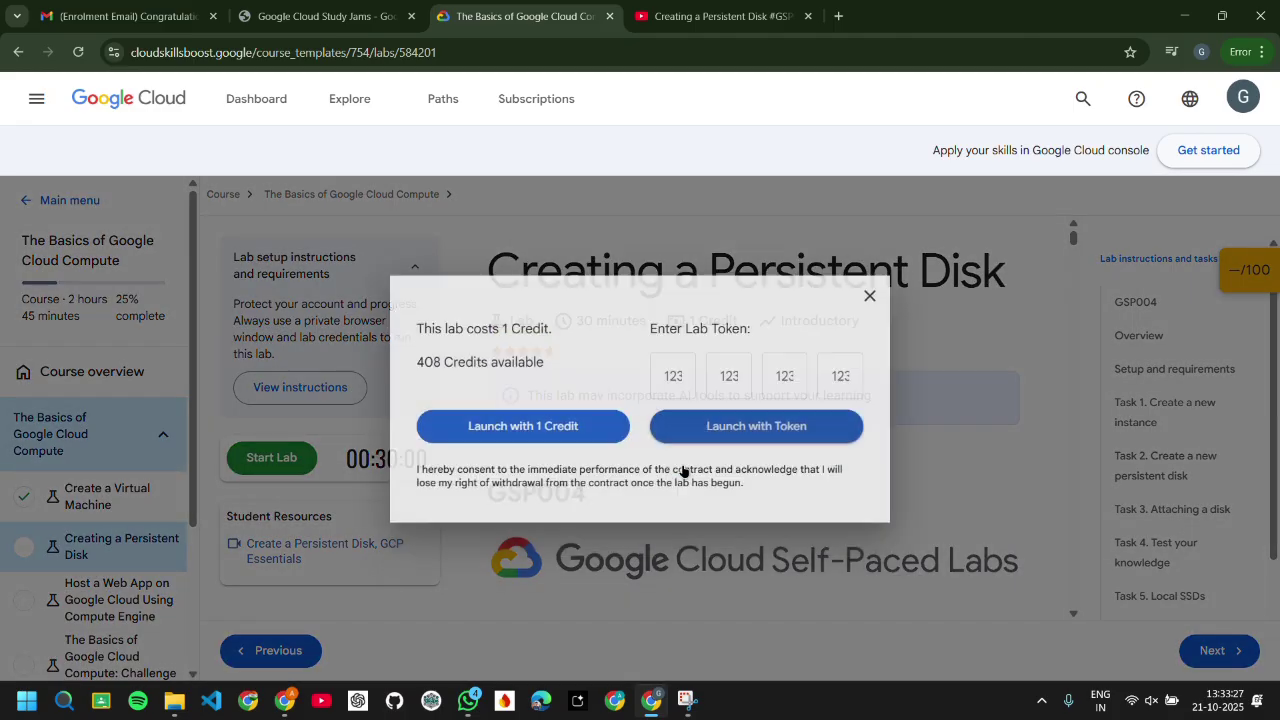
pyautogui.click(576, 405)
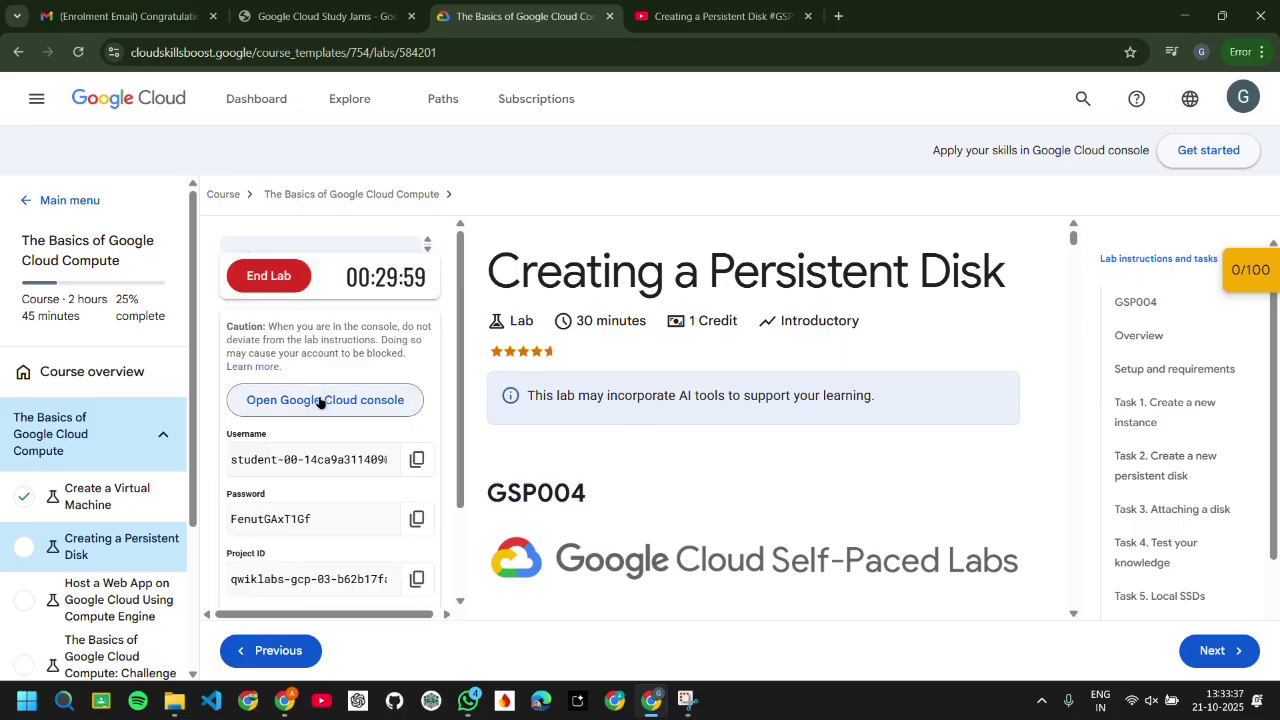
# Step: Open the lab's Google Cloud console link in an incognito window
pyautogui.rightClick(323, 402)
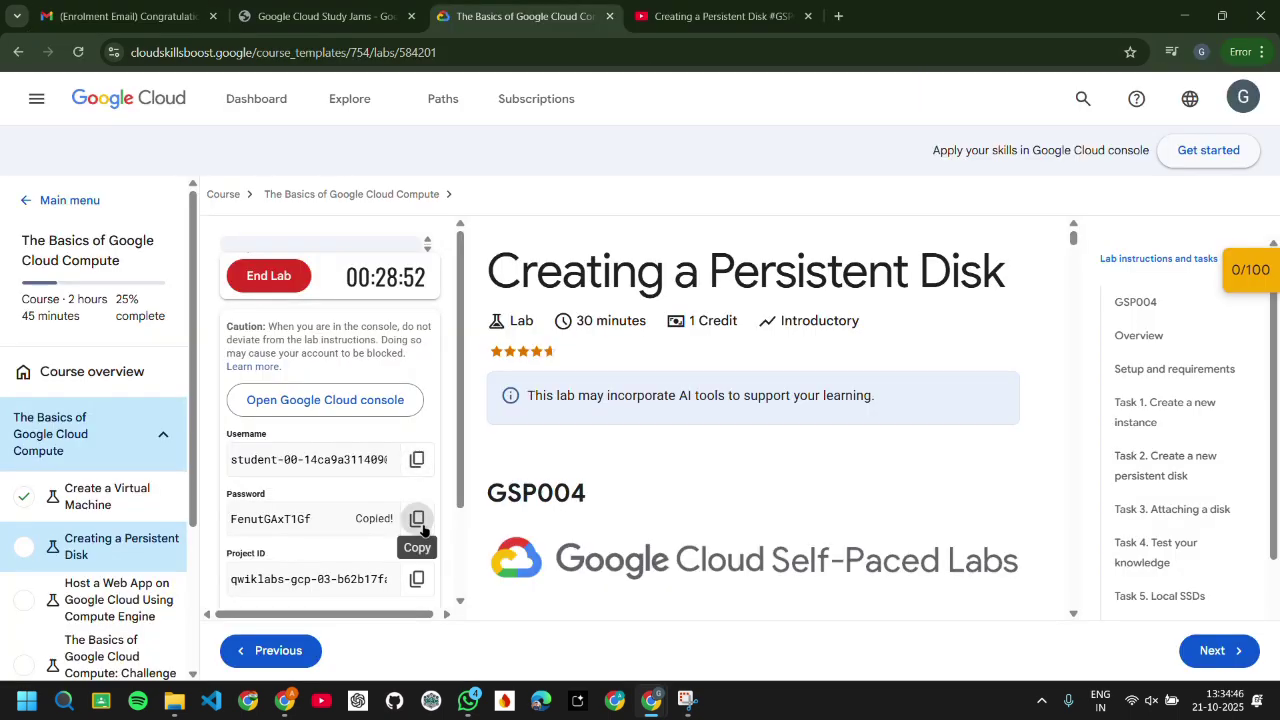
pyautogui.scroll(-2, 298, 560)
pyautogui.scroll(2, 343, 386)
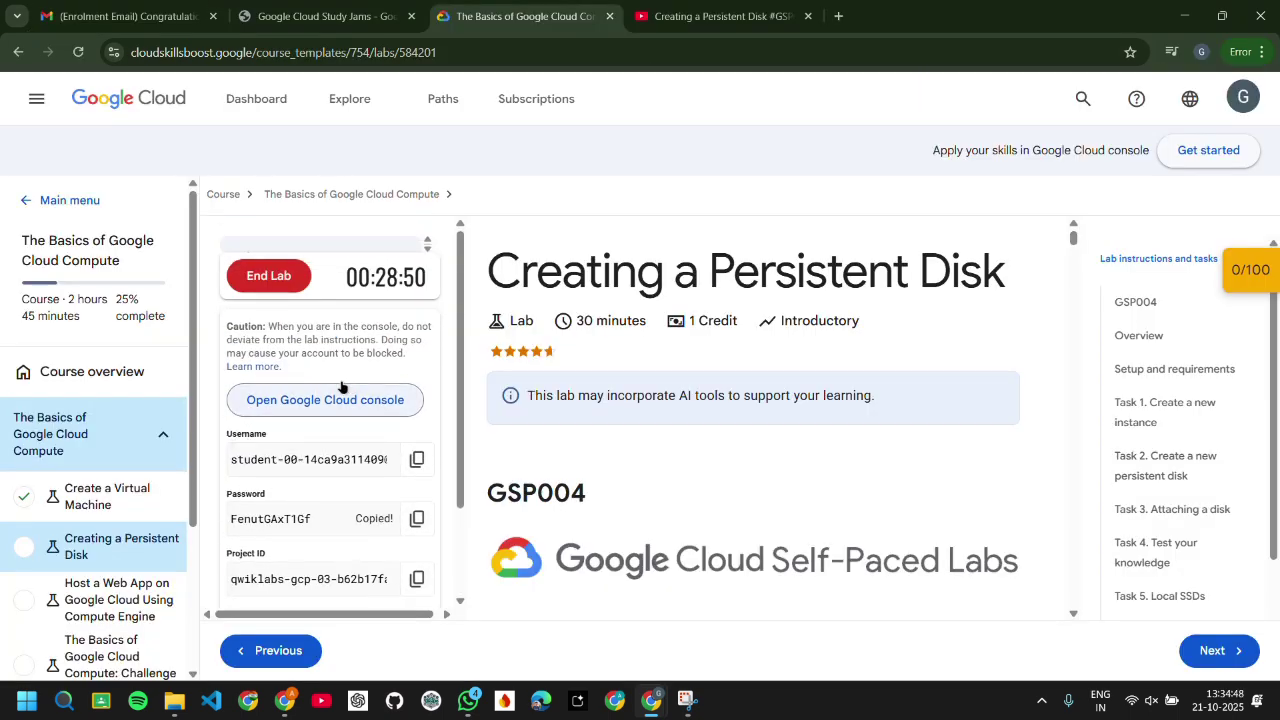
pyautogui.scroll(-2, 326, 551)
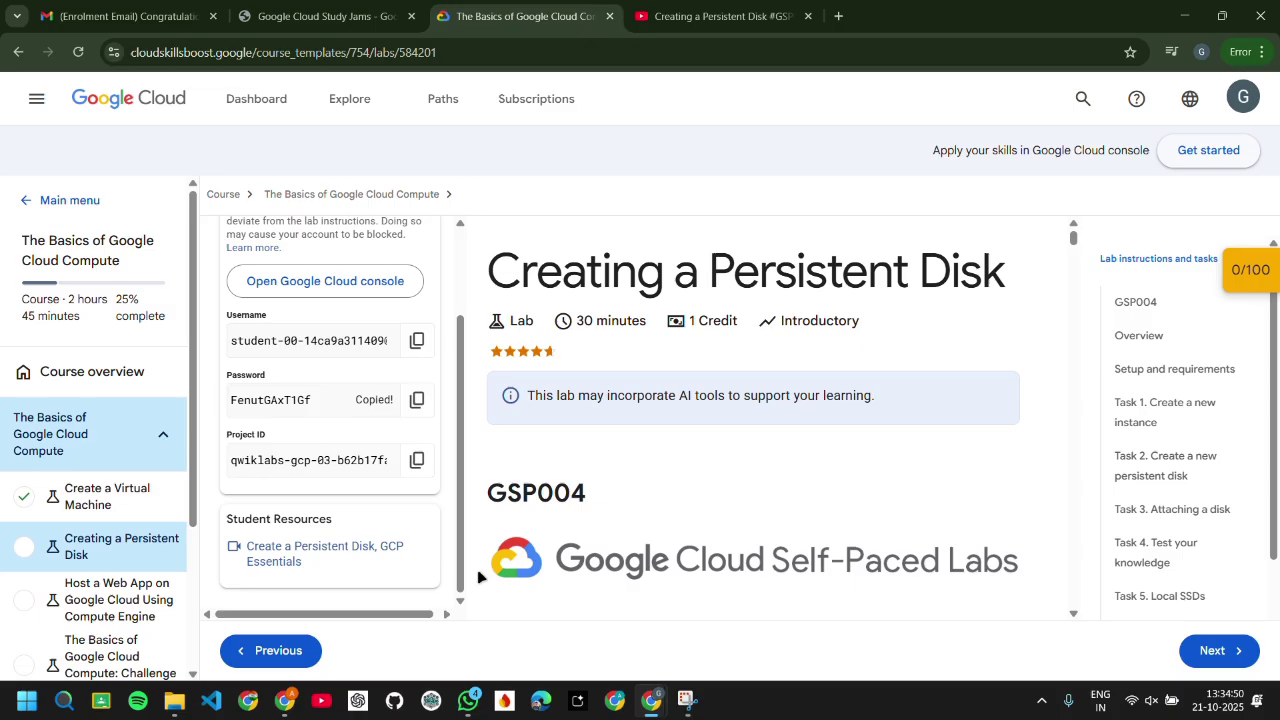
pyautogui.scroll(2, 404, 343)
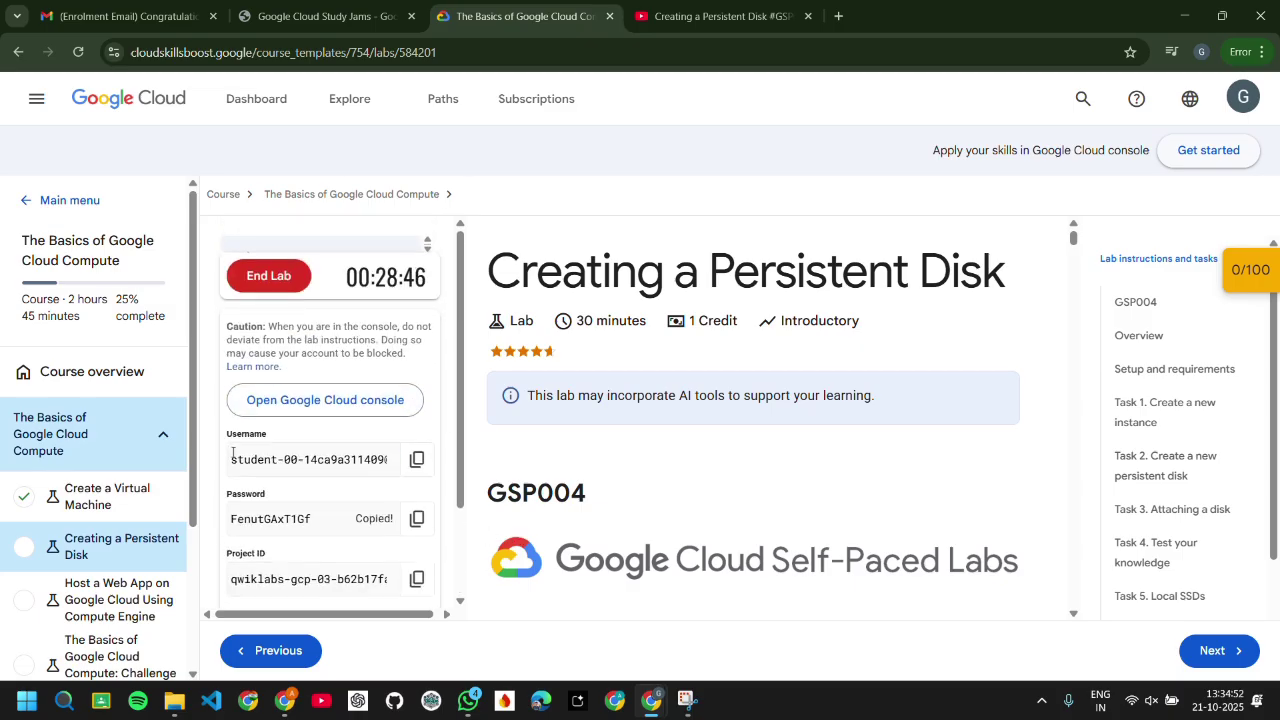
pyautogui.scroll(-2, 233, 453)
pyautogui.scroll(2, 294, 503)
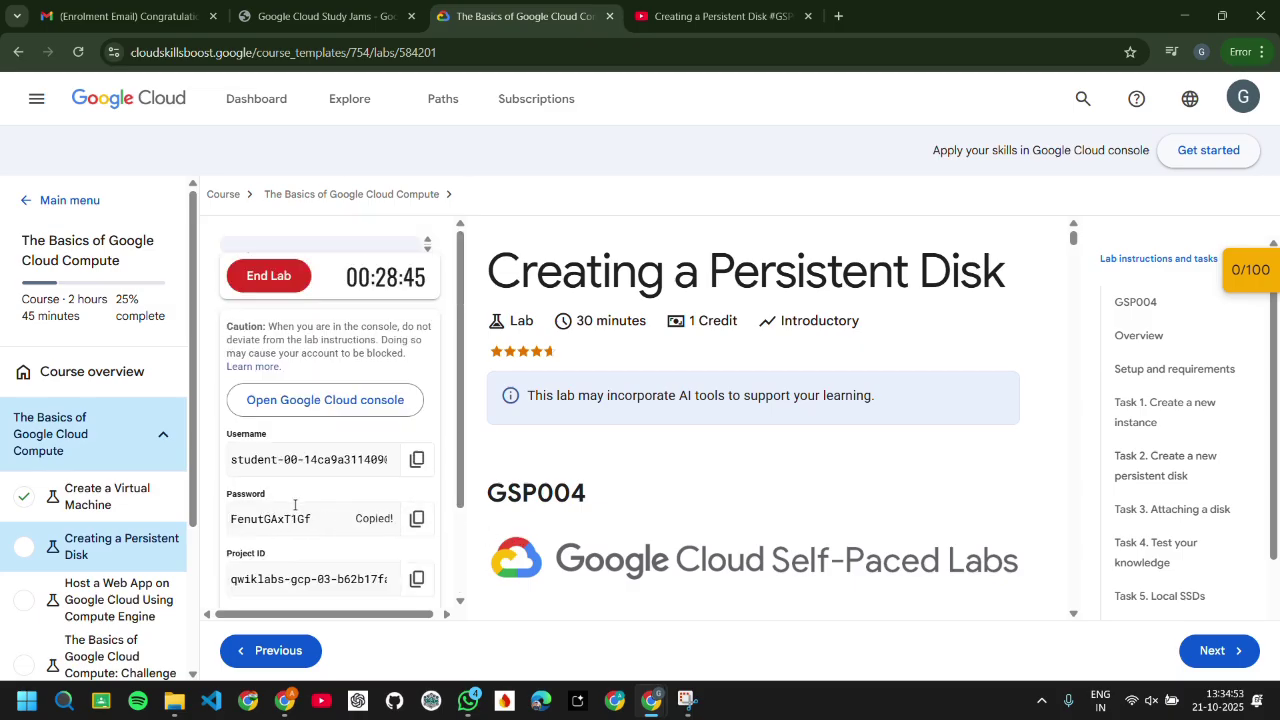
pyautogui.rightClick(324, 393)
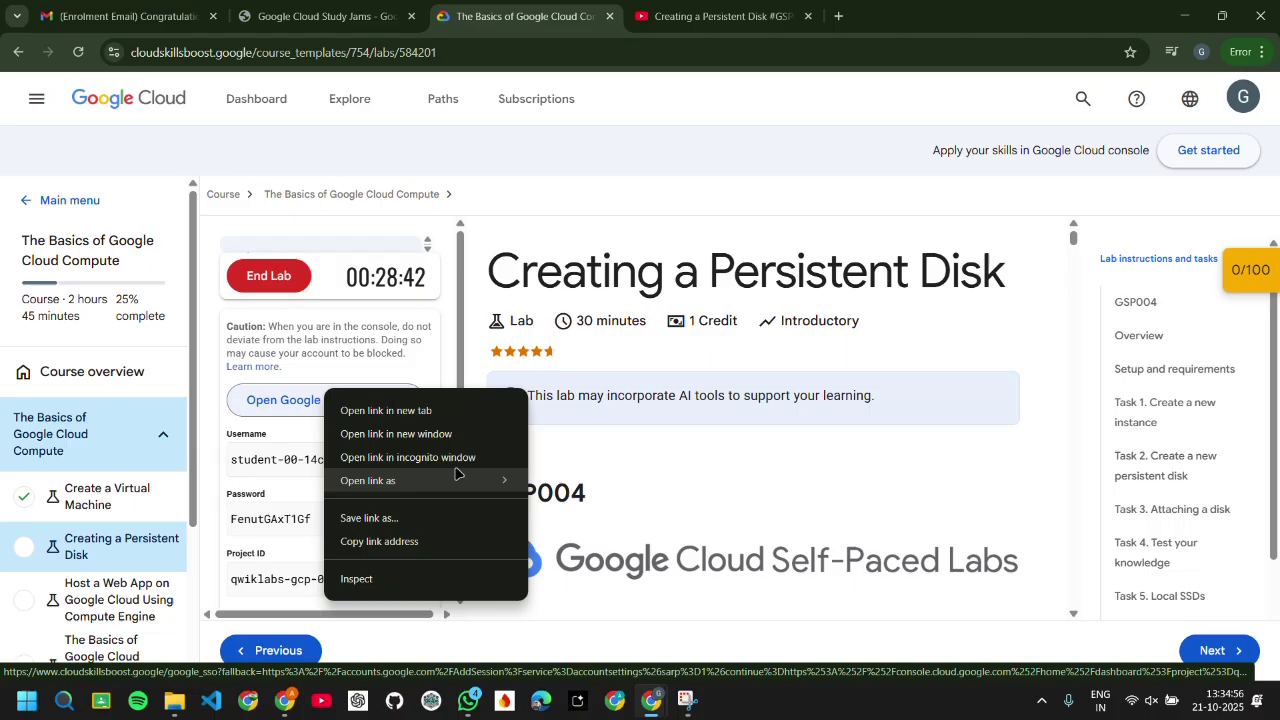
# Step: Bring the lab window back and show the GSP004 YouTube walkthrough
pyautogui.moveTo(651, 700)
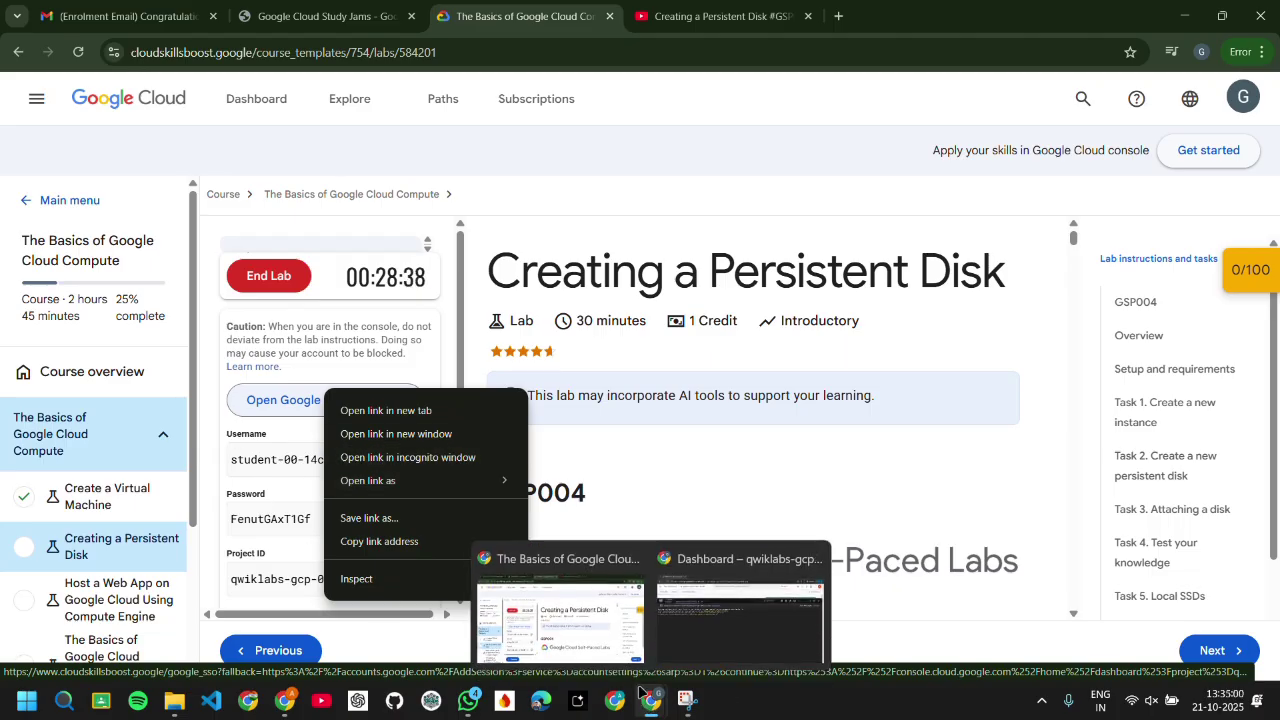
pyautogui.click(628, 638)
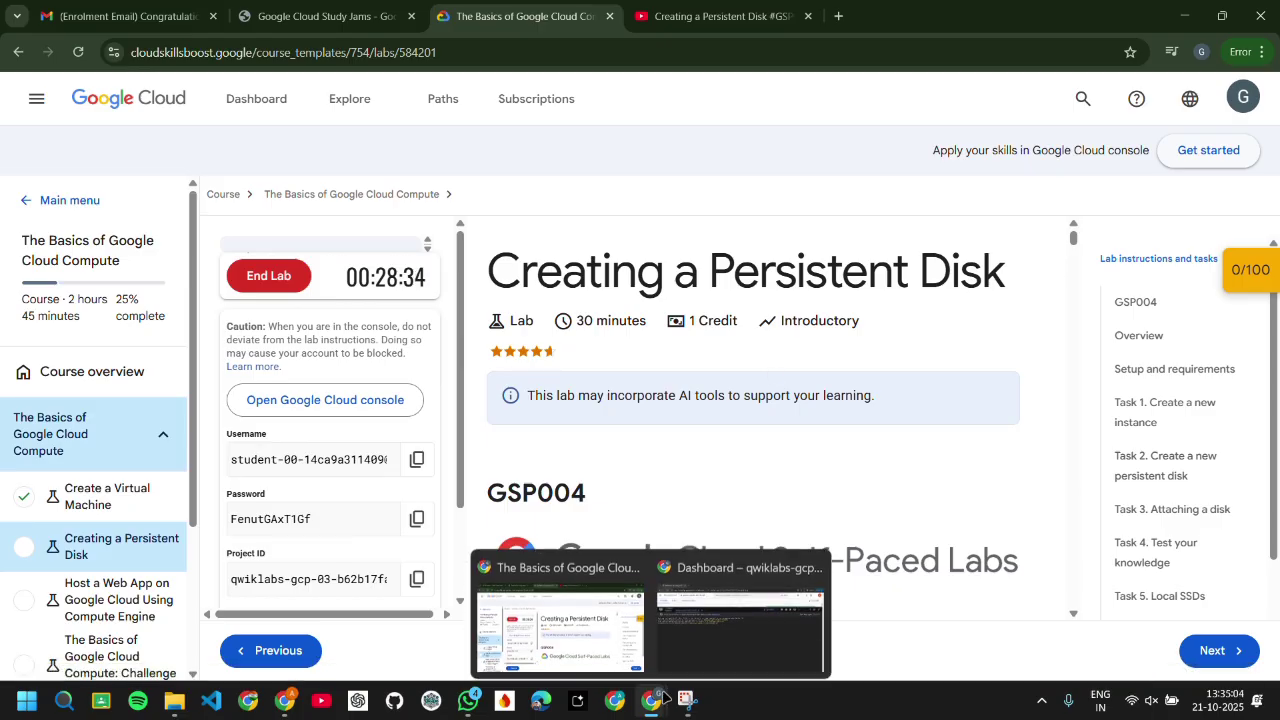
pyautogui.click(720, 16)
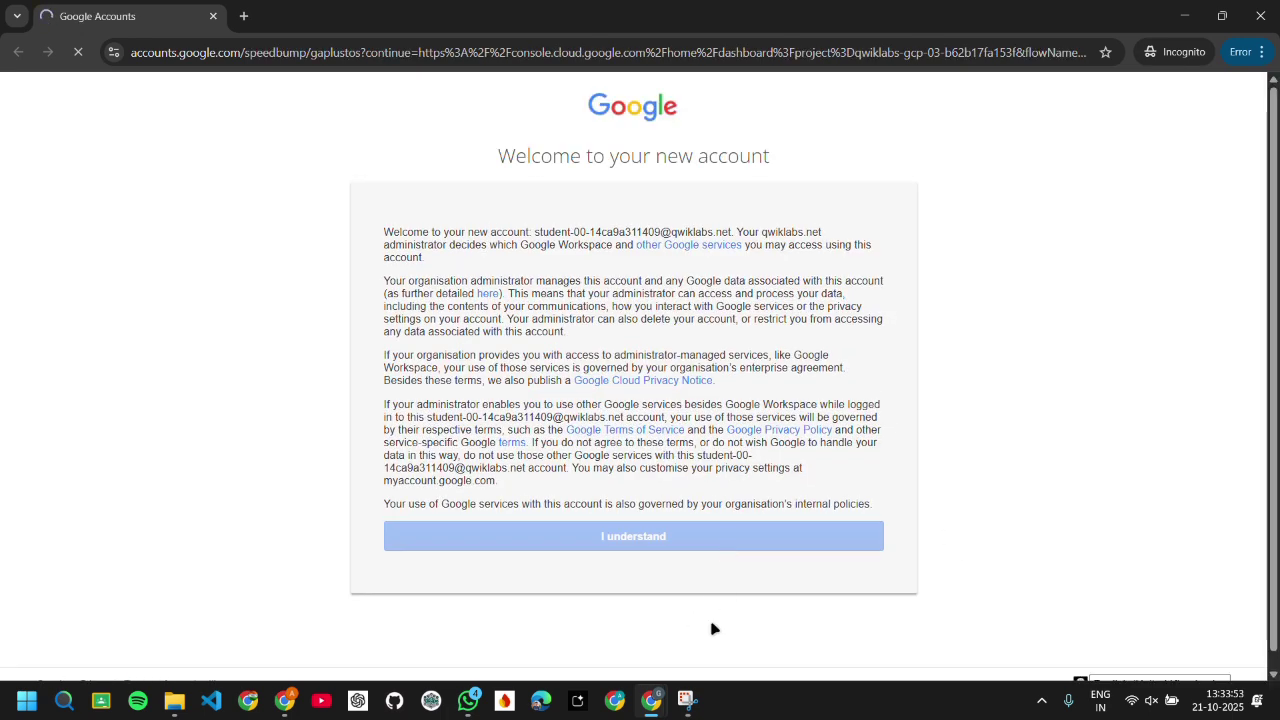
# Step: Accept the Google Cloud Terms of Service for the student account, with India as country
pyautogui.moveTo(651, 702)
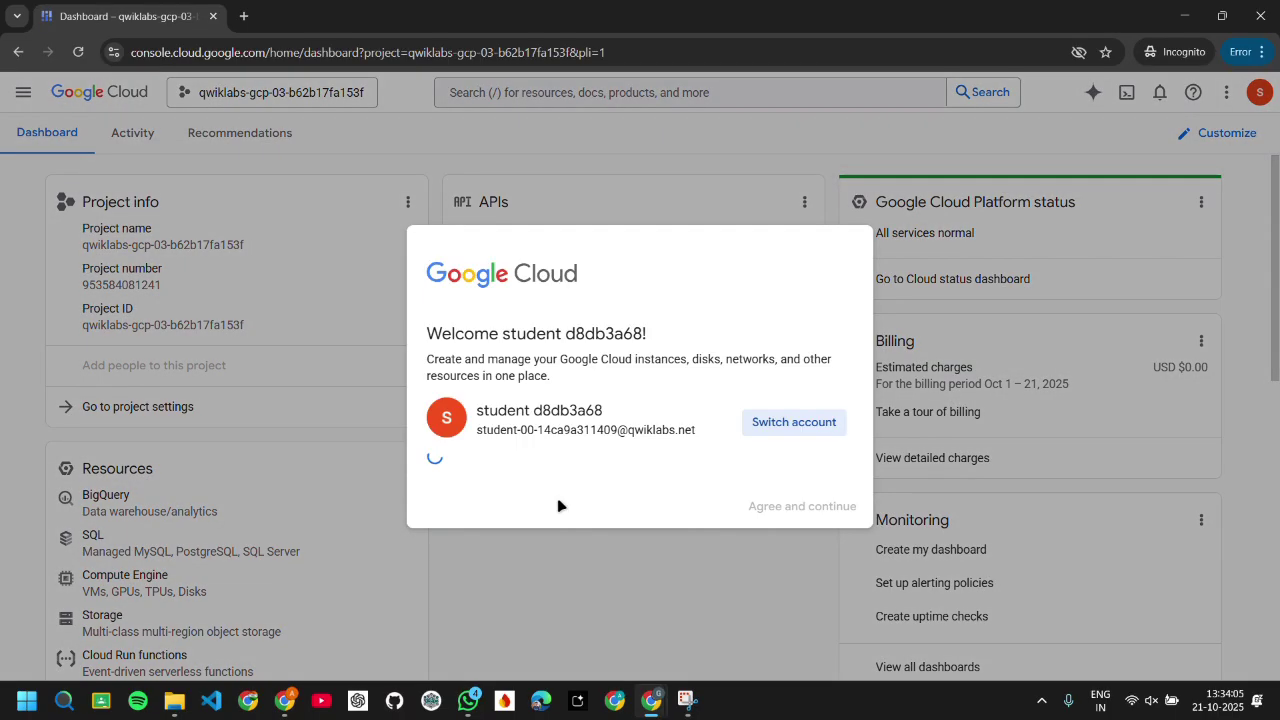
pyautogui.click(432, 512)
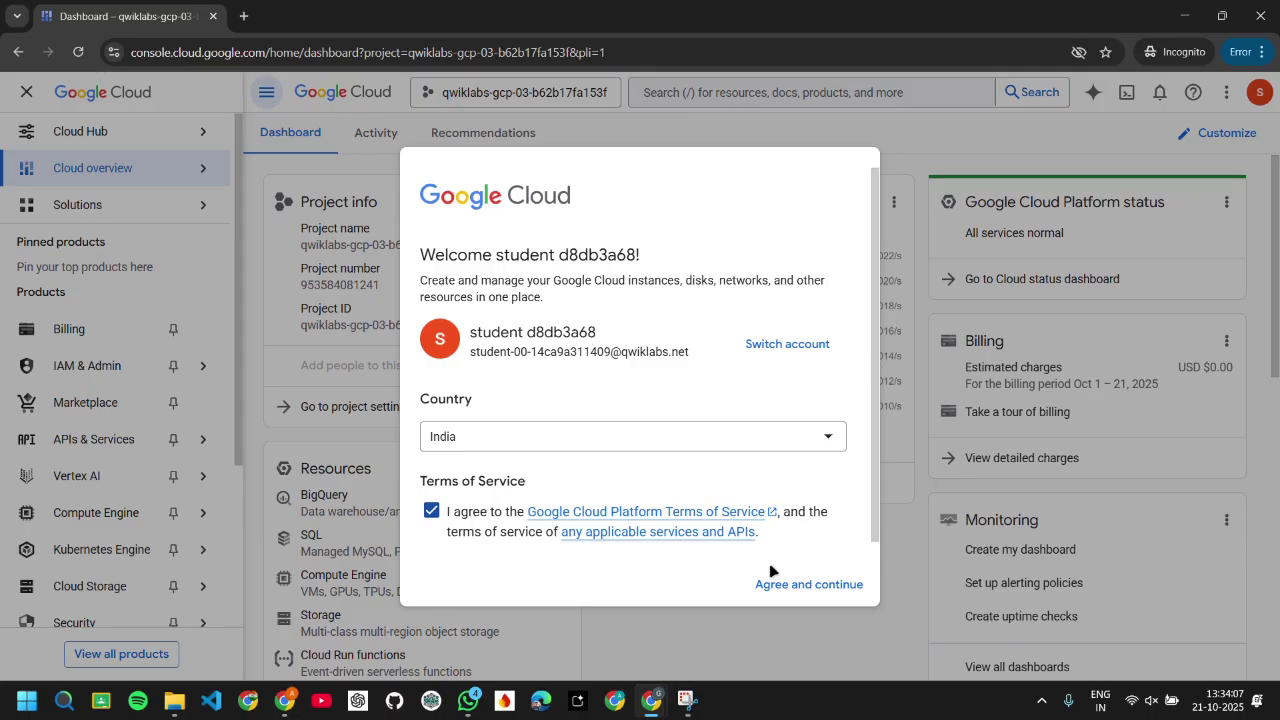
pyautogui.click(810, 584)
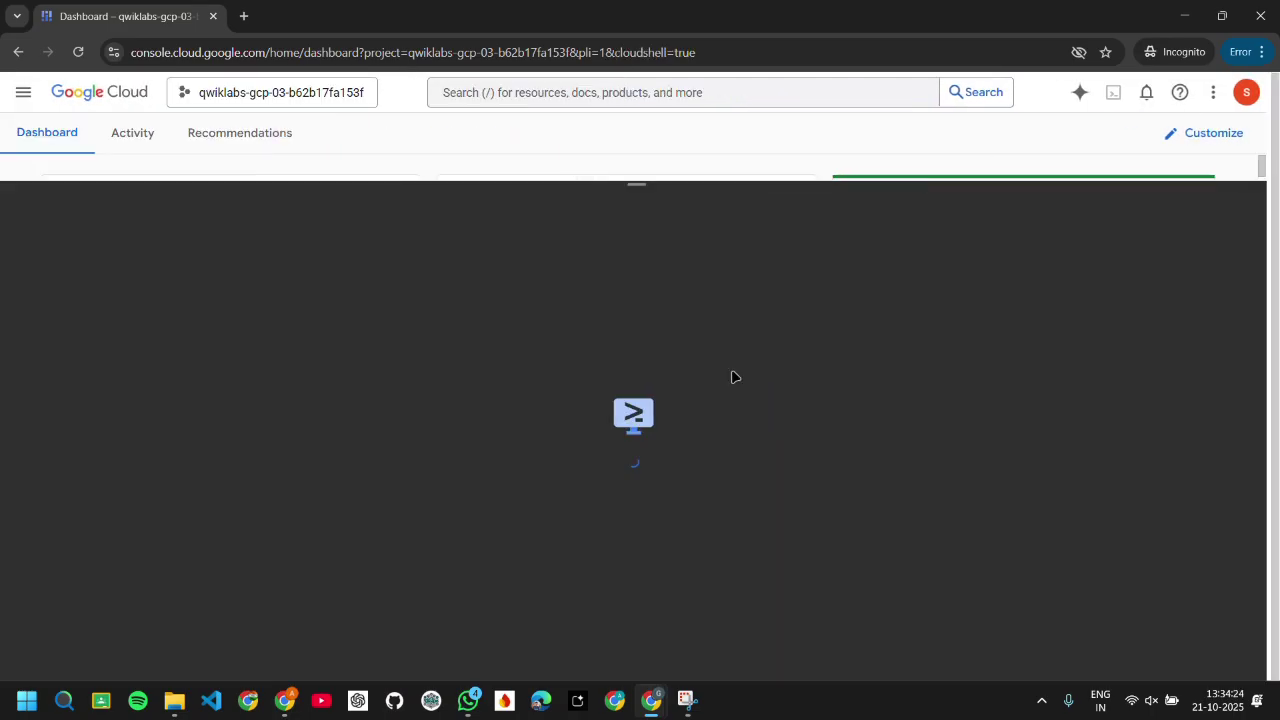
# Step: Back in the lab, run progress checks confirming the Task 1 instance and new persistent disk exist
pyautogui.moveTo(651, 700)
pyautogui.click(560, 615)
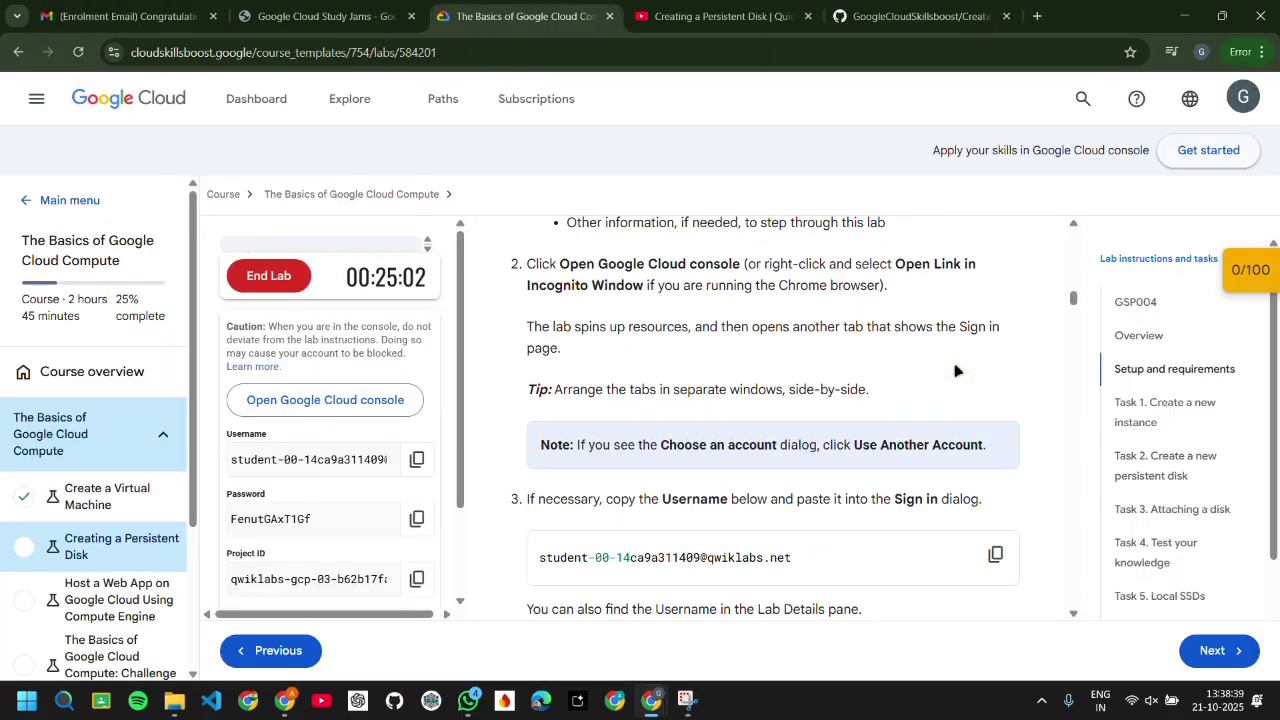
pyautogui.scroll(3, 955, 371)
pyautogui.scroll(-20, 994, 469)
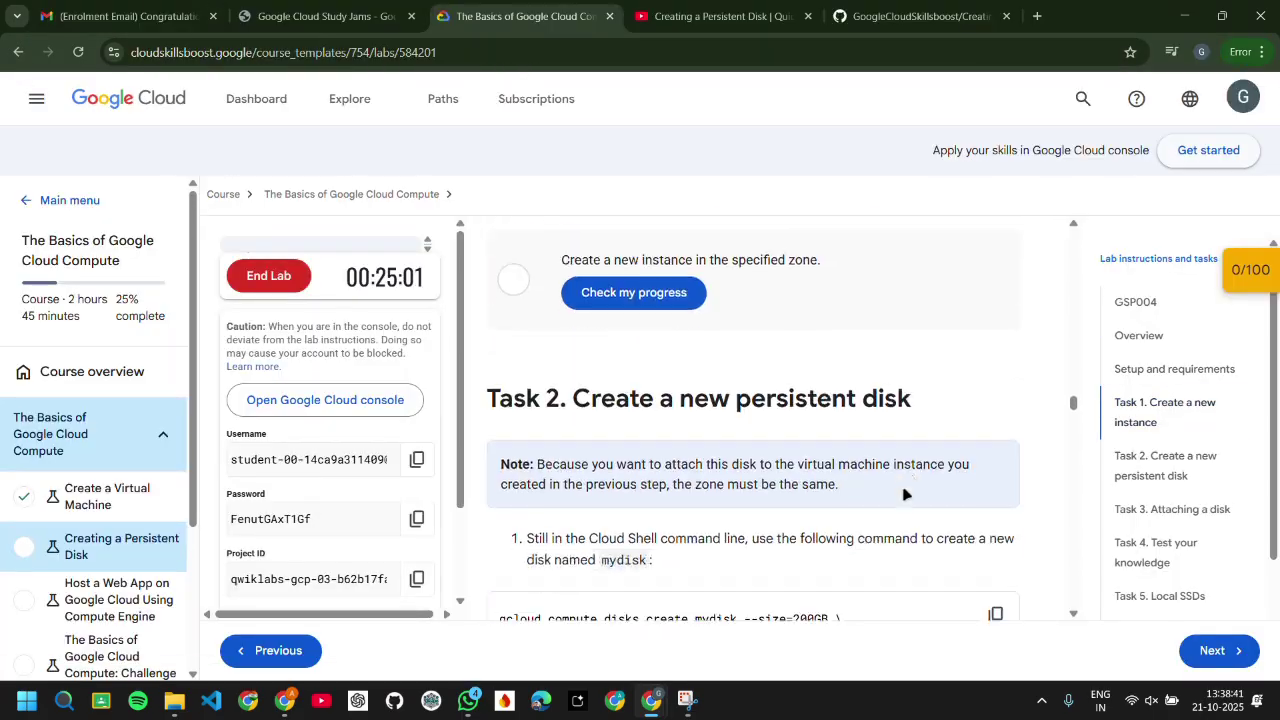
pyautogui.click(662, 292)
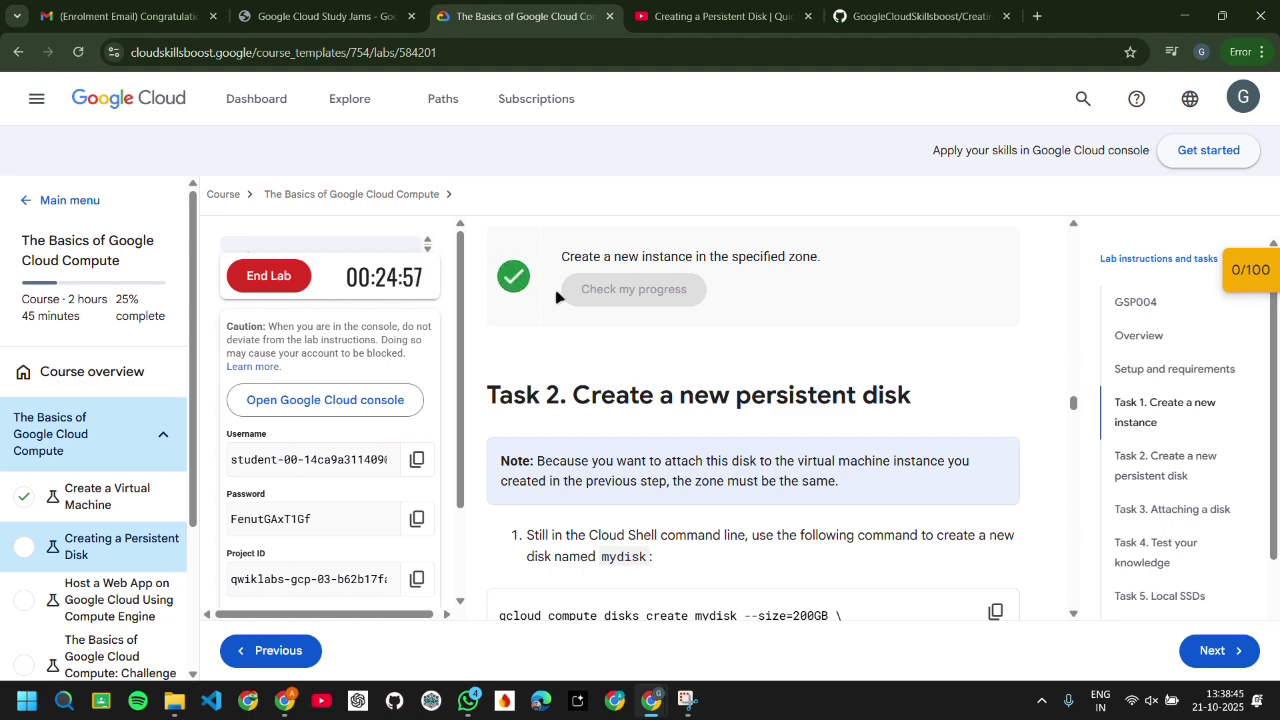
pyautogui.scroll(-3, 600, 450)
pyautogui.click(638, 579)
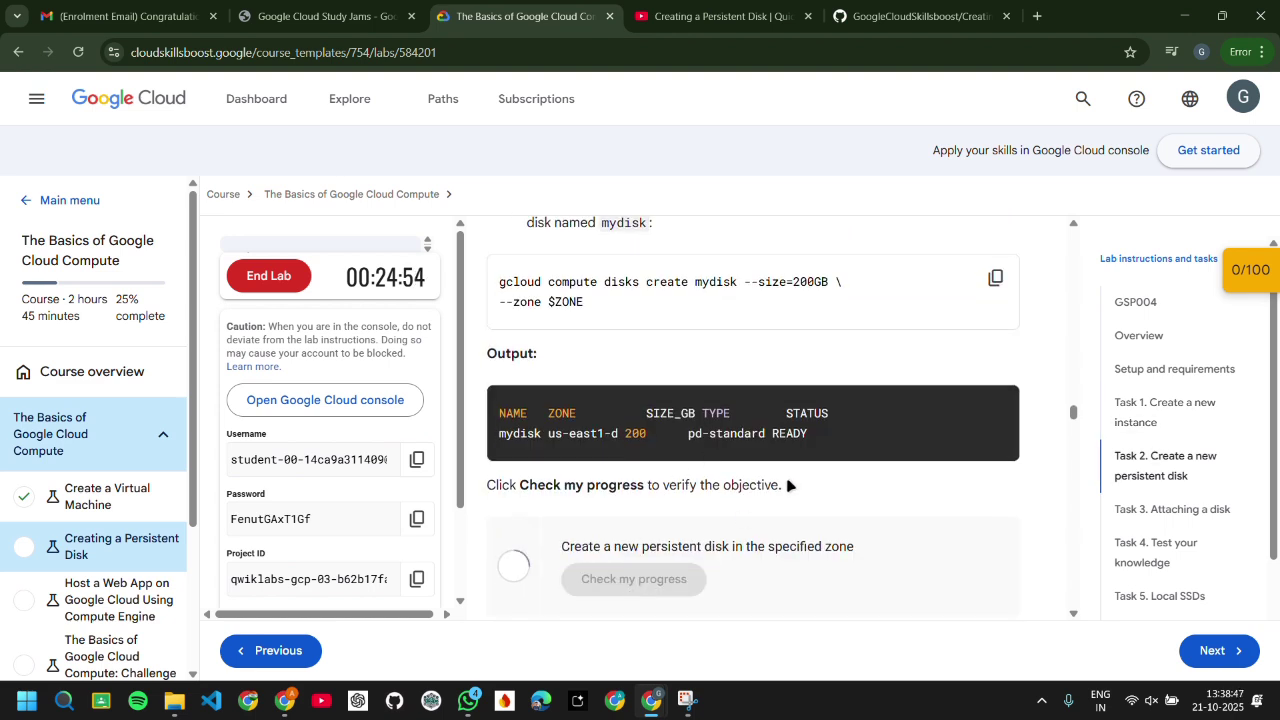
# Step: Further down in Task 3, run the progress check for the attached and mounted disk
pyautogui.scroll(-2, 788, 483)
pyautogui.scroll(-12, 786, 473)
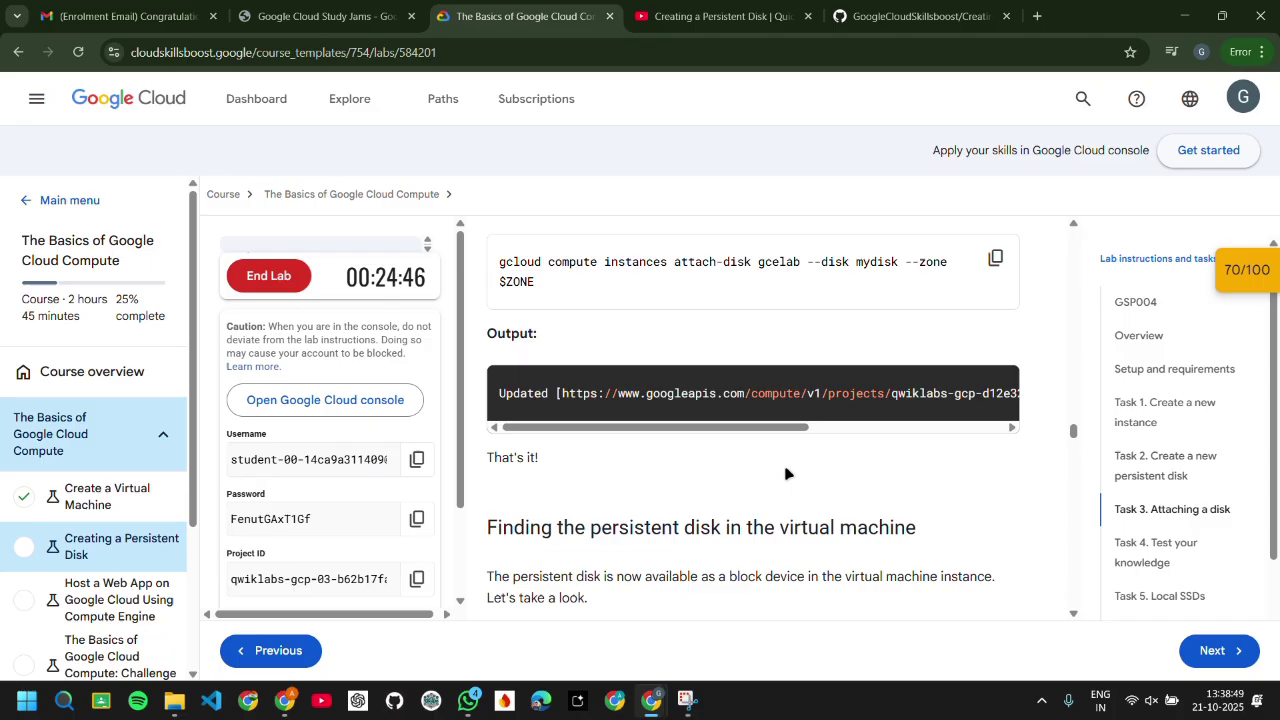
pyautogui.scroll(-15, 783, 462)
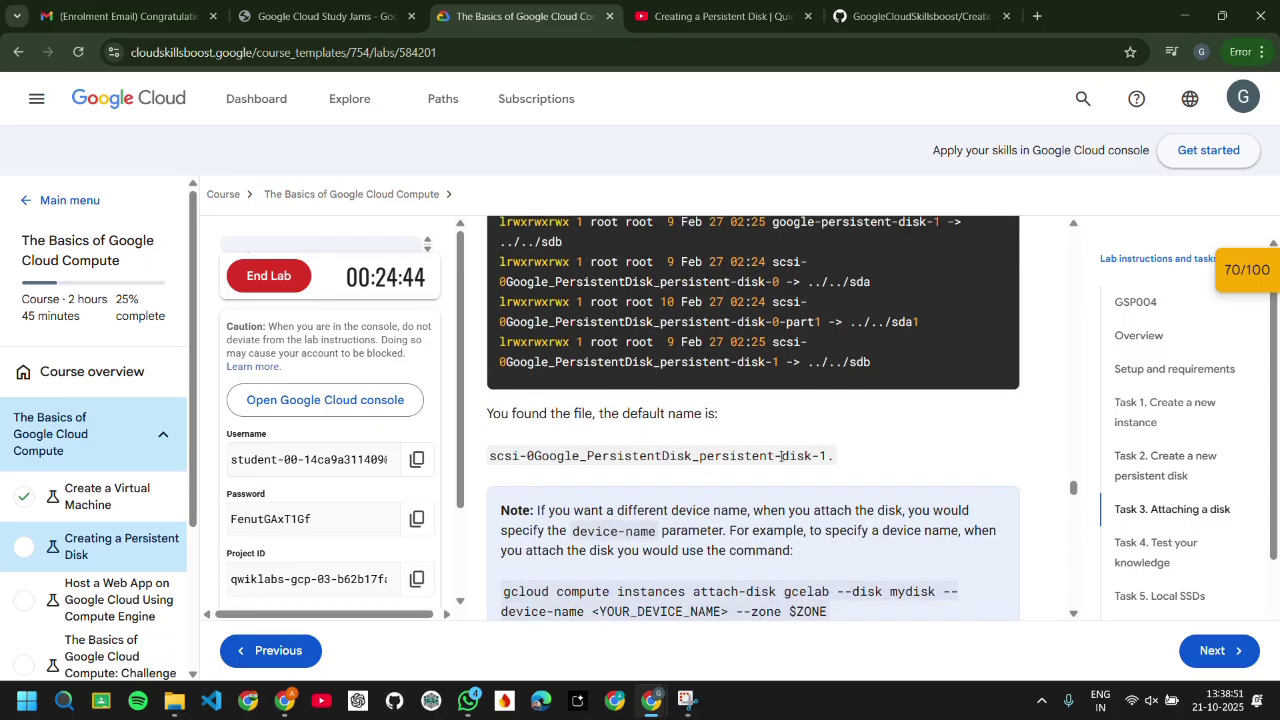
pyautogui.scroll(-12, 781, 460)
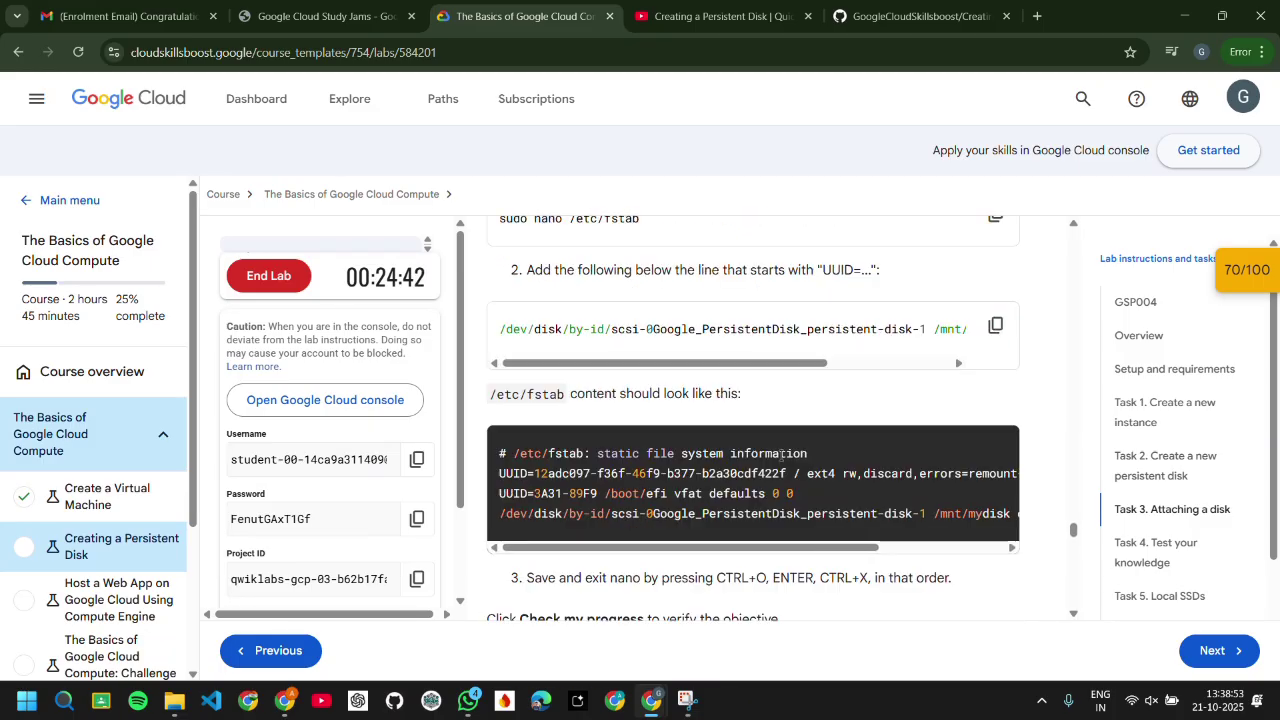
pyautogui.click(580, 381)
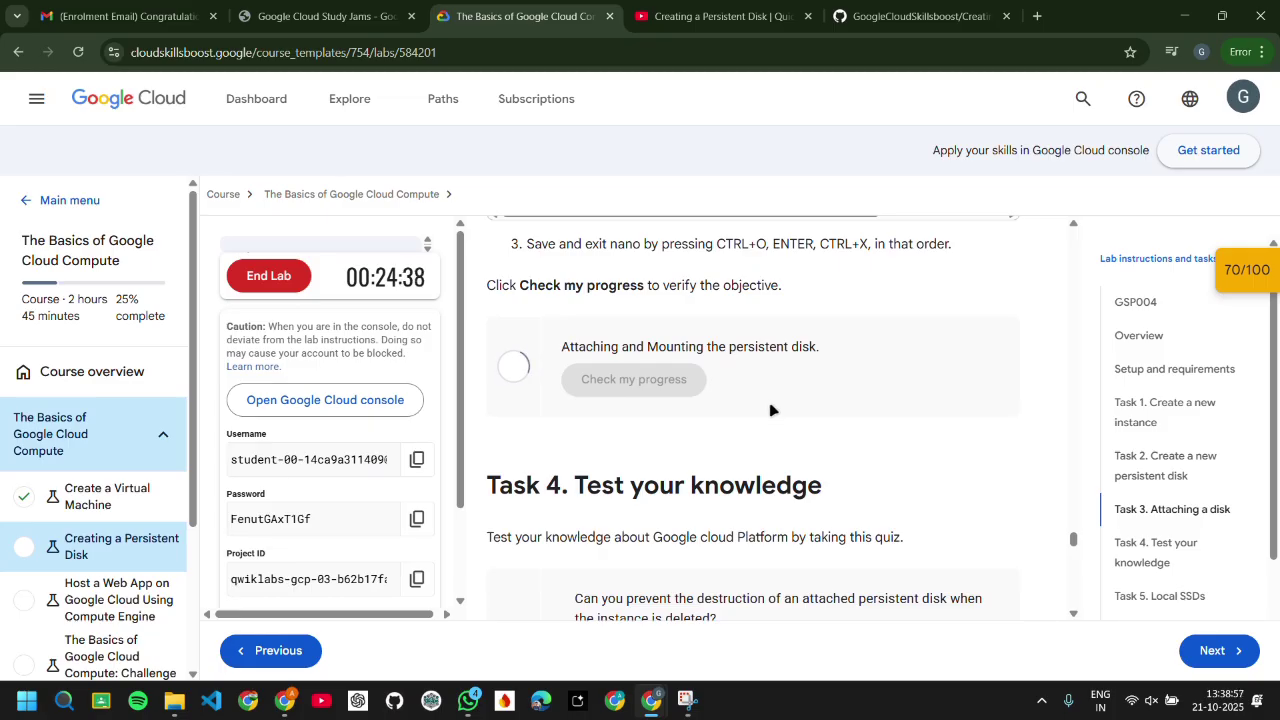
pyautogui.scroll(-10, 770, 410)
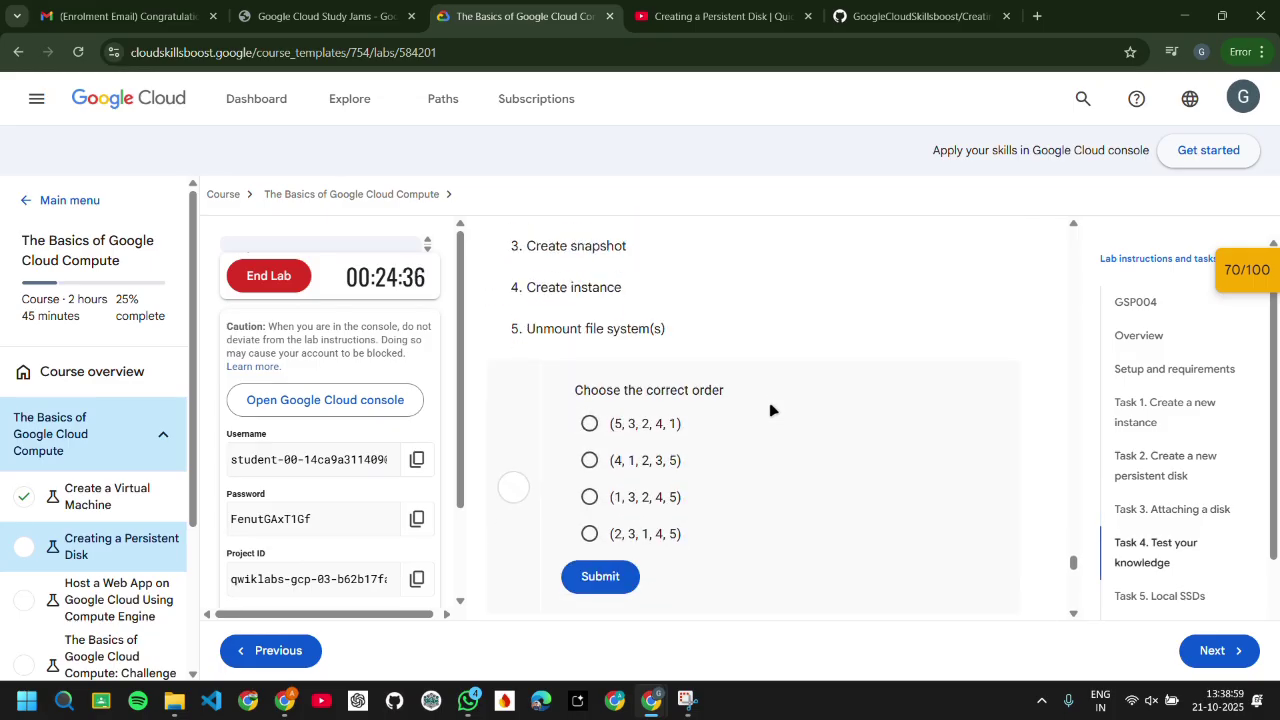
pyautogui.scroll(-2, 770, 410)
# Step: In the checkpoints summary, recheck the attaching and mounting checkpoint until it passes
pyautogui.click(1262, 269)
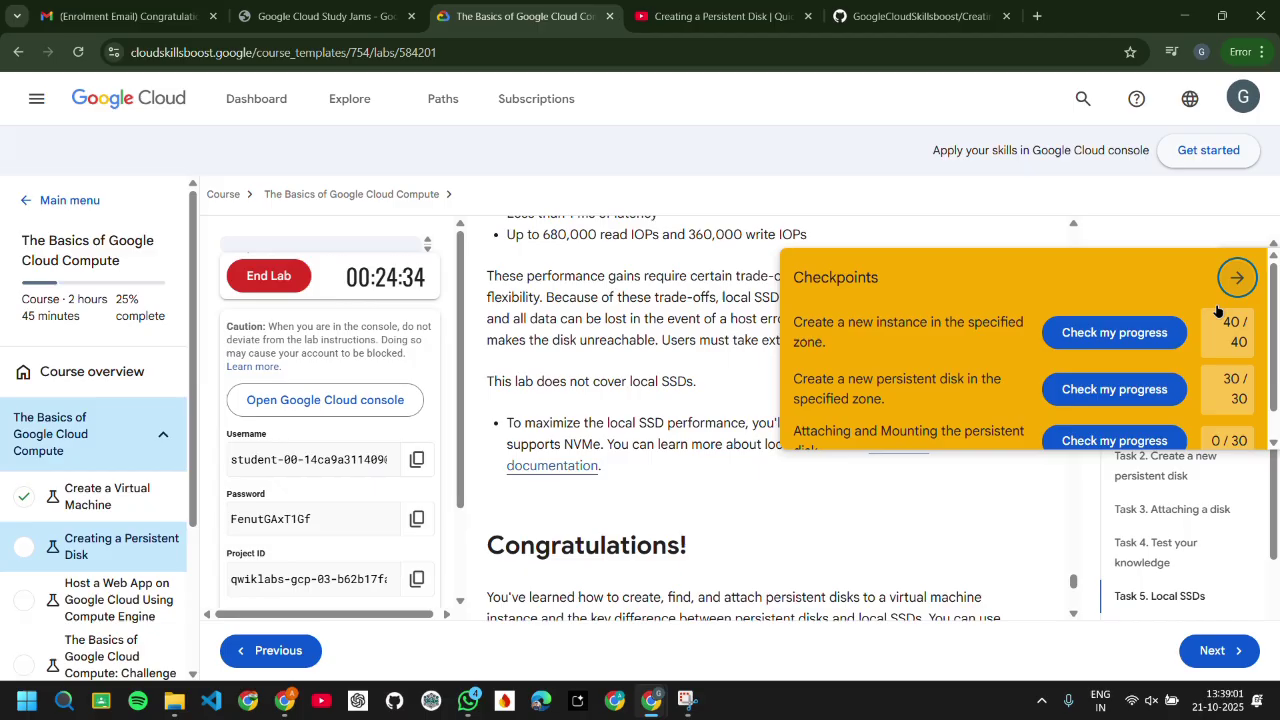
pyautogui.scroll(-1, 1110, 420)
pyautogui.click(1121, 412)
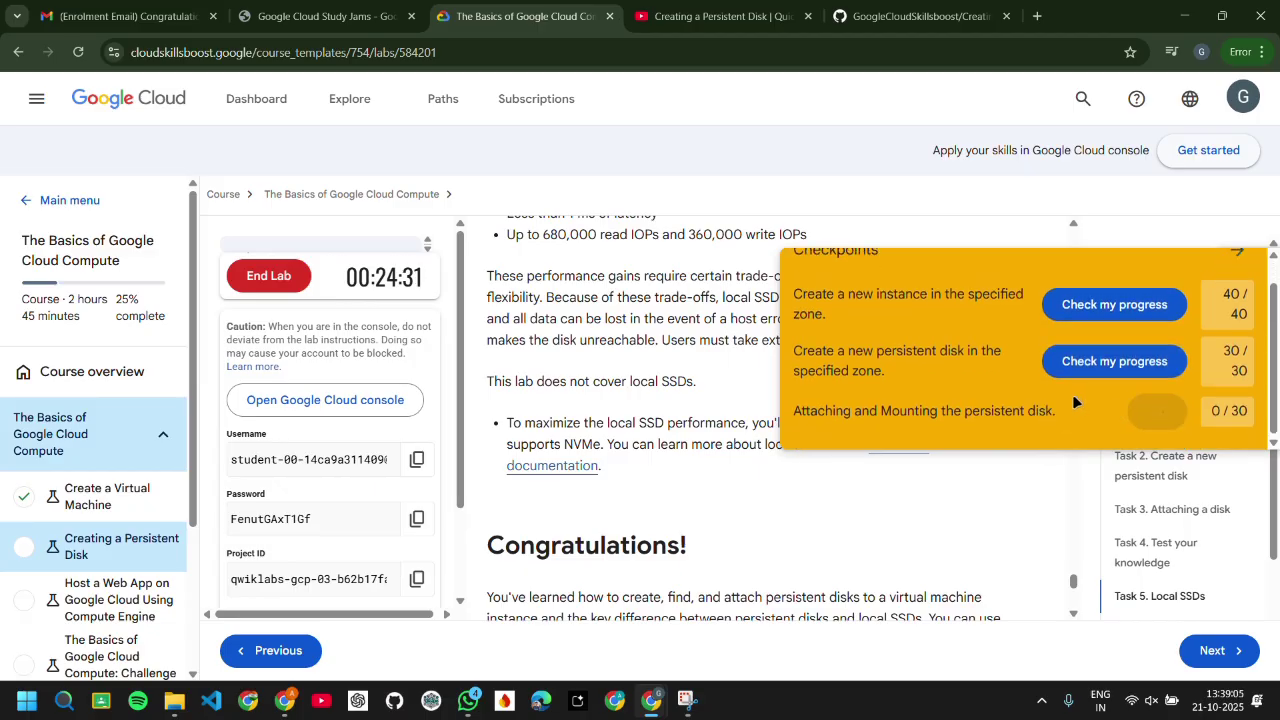
pyautogui.click(1110, 420)
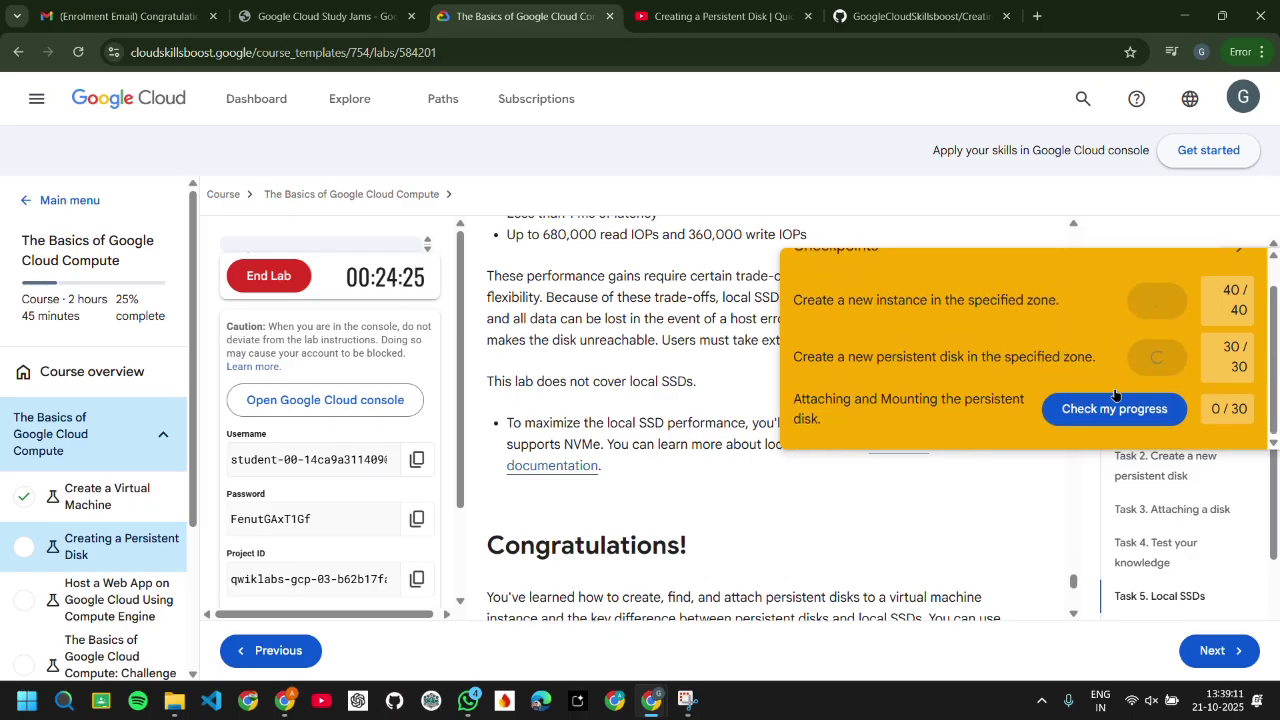
pyautogui.click(1102, 410)
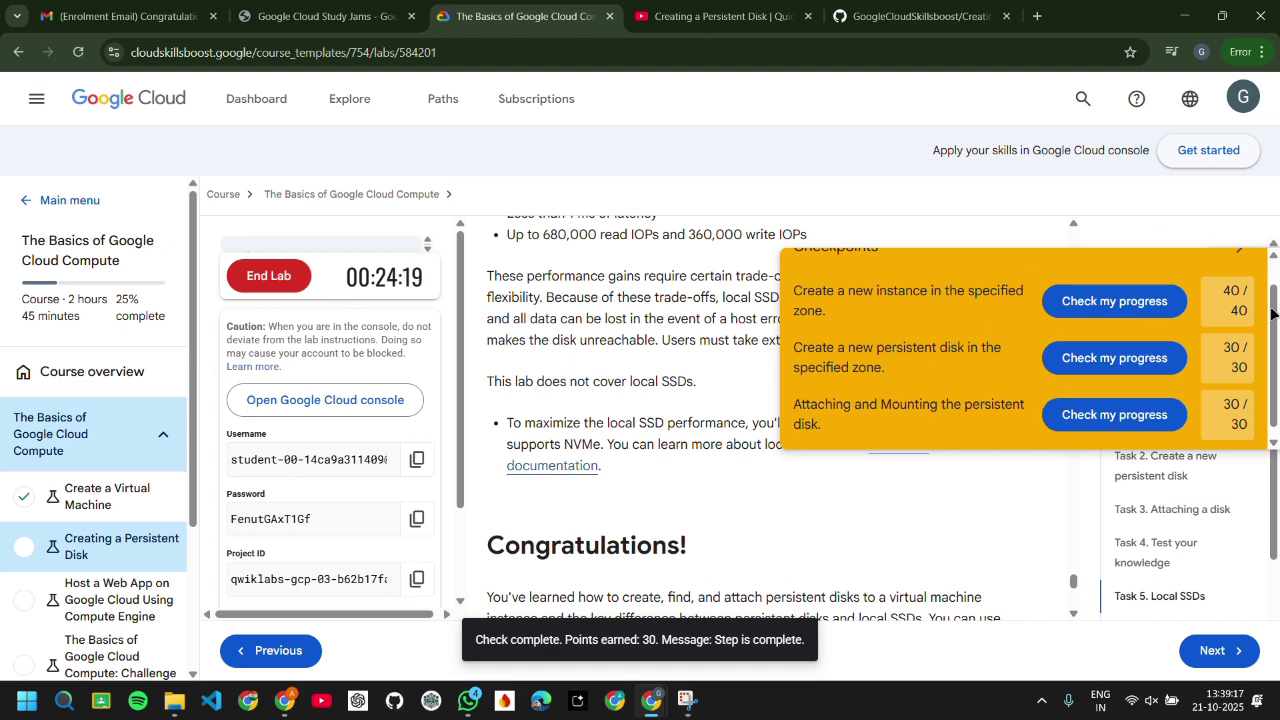
pyautogui.scroll(1, 1273, 314)
pyautogui.click(1240, 278)
# Step: Scroll the instructions past Task 3 down to the Task 4 disk-migration quiz questions
pyautogui.scroll(8, 1085, 395)
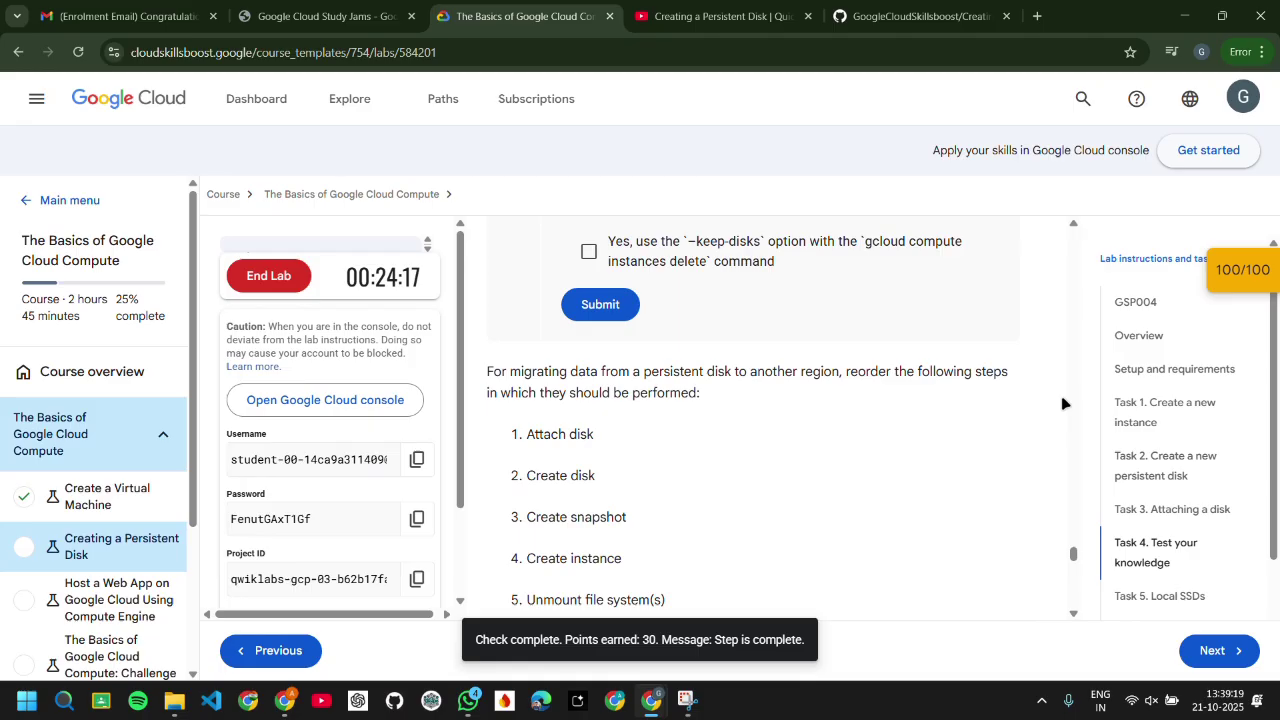
pyautogui.scroll(20, 1063, 403)
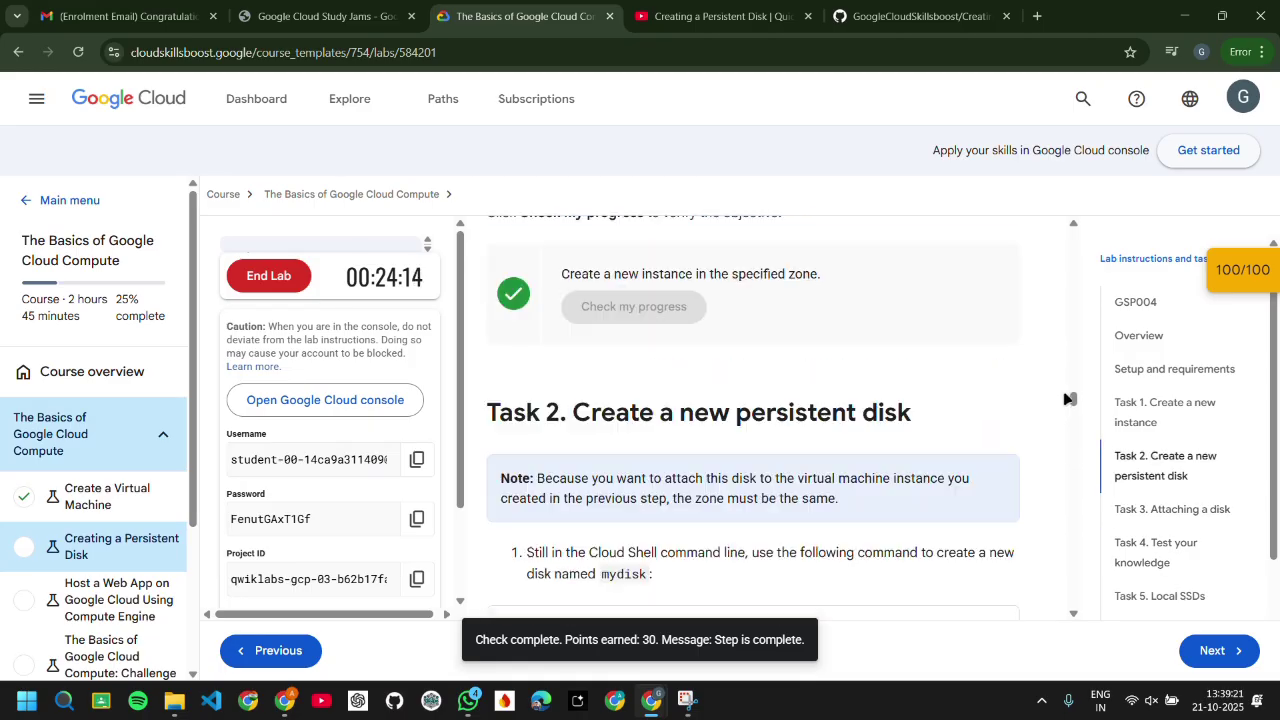
pyautogui.scroll(4, 1068, 399)
pyautogui.scroll(-15, 1000, 399)
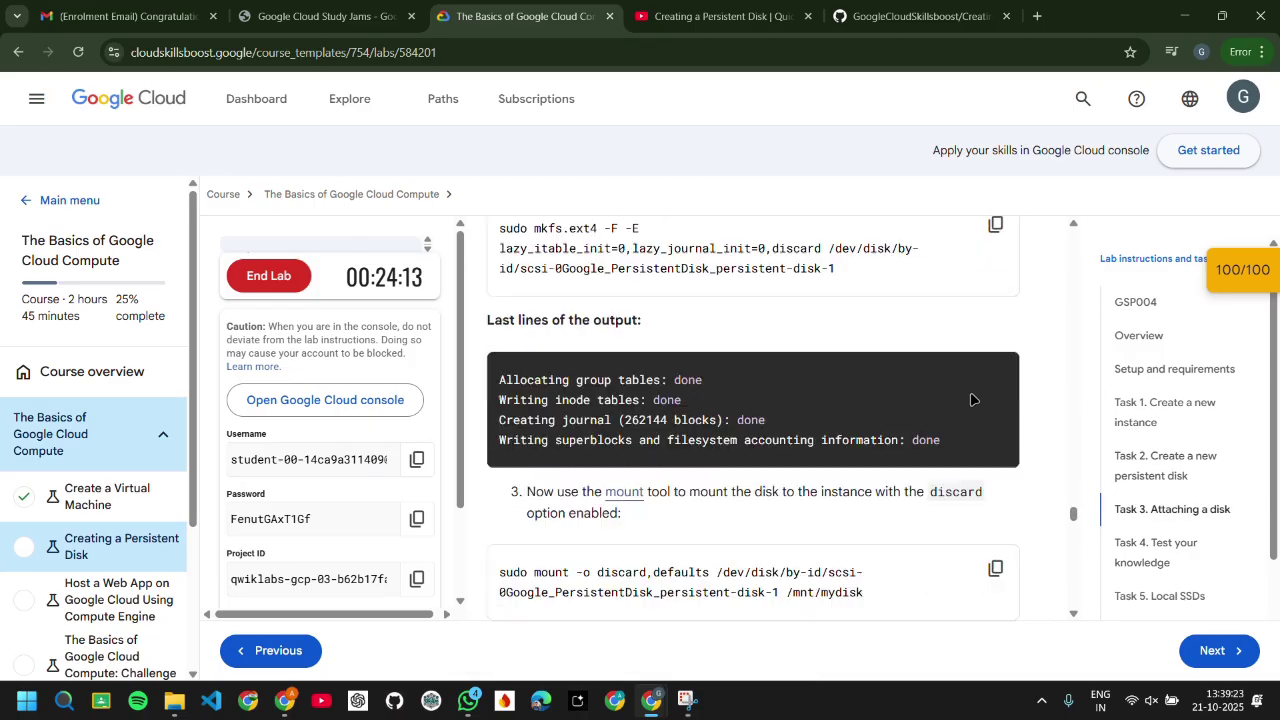
pyautogui.scroll(-10, 970, 399)
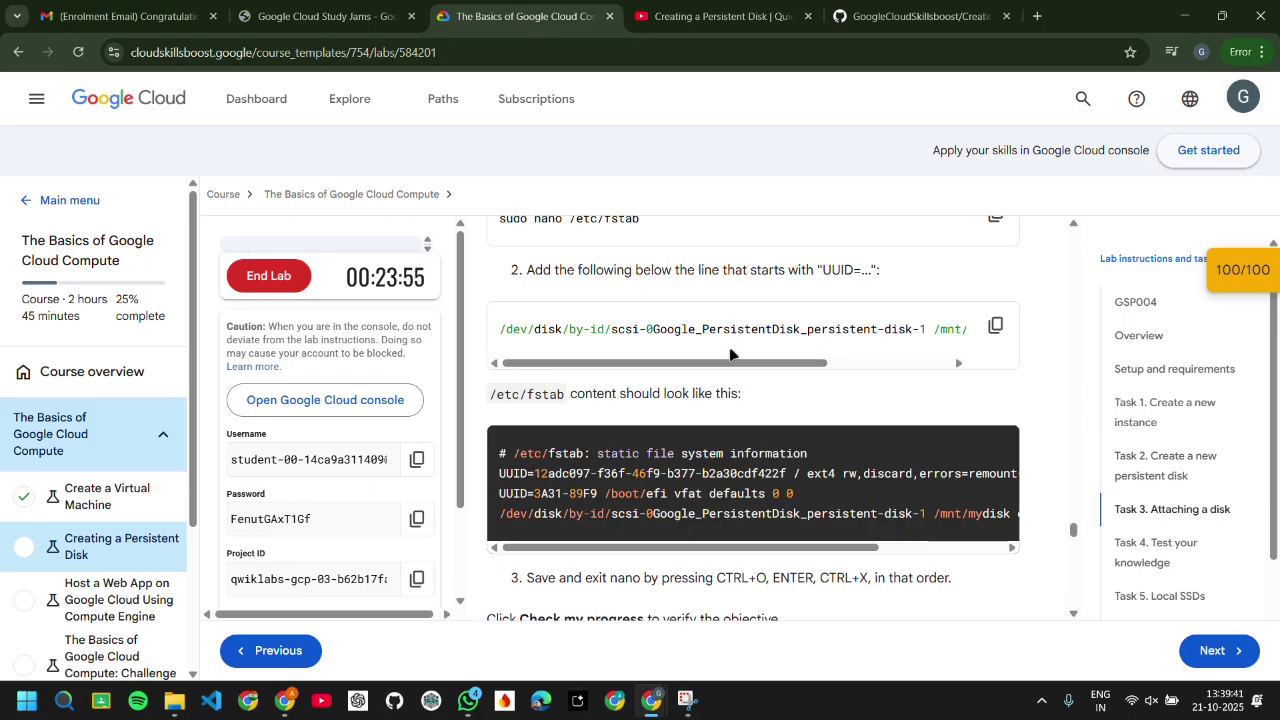
pyautogui.scroll(-5, 693, 365)
pyautogui.scroll(-8, 626, 464)
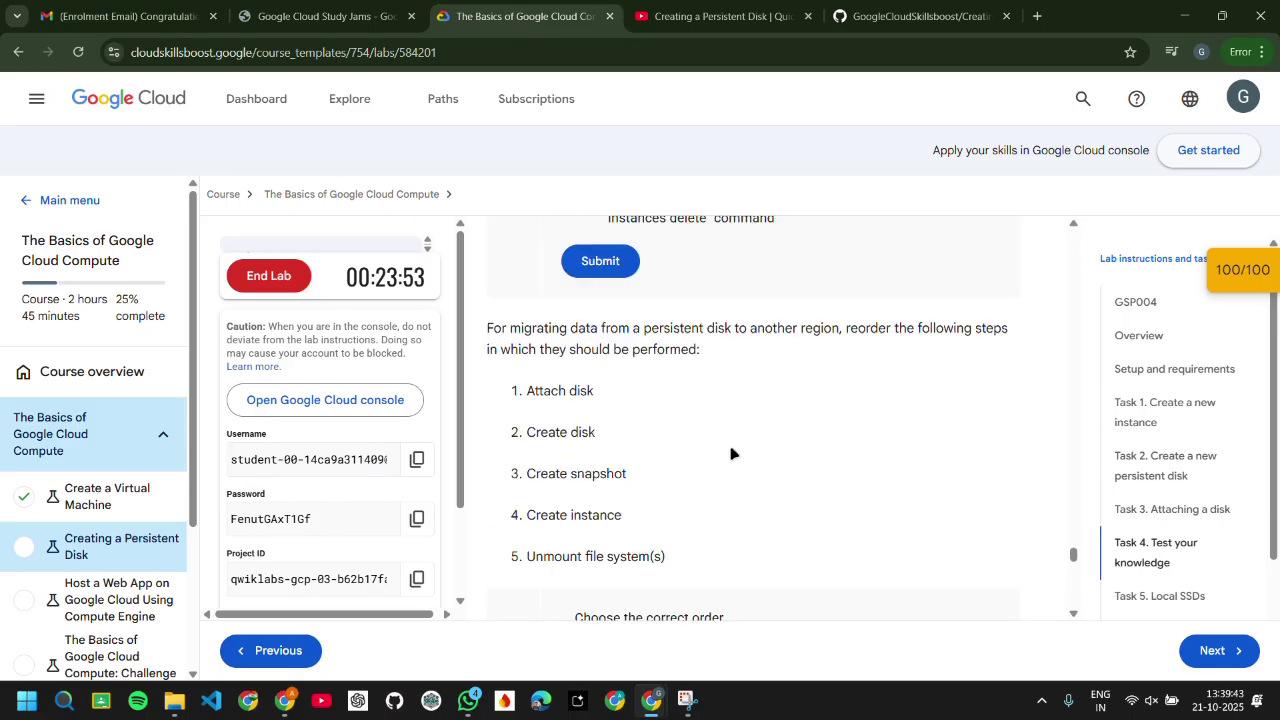
# Step: End the GSP004 lab, confirm in the dialog, and submit a five-star feedback rating
pyautogui.click(270, 276)
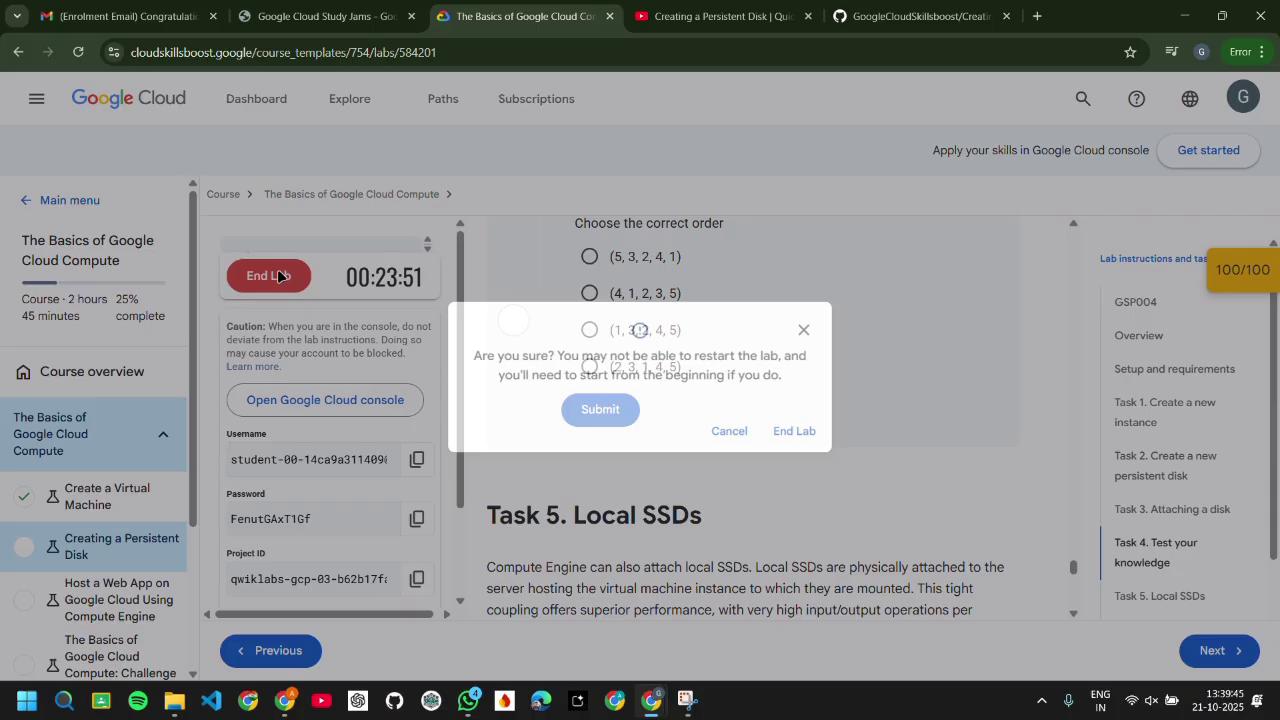
pyautogui.click(801, 434)
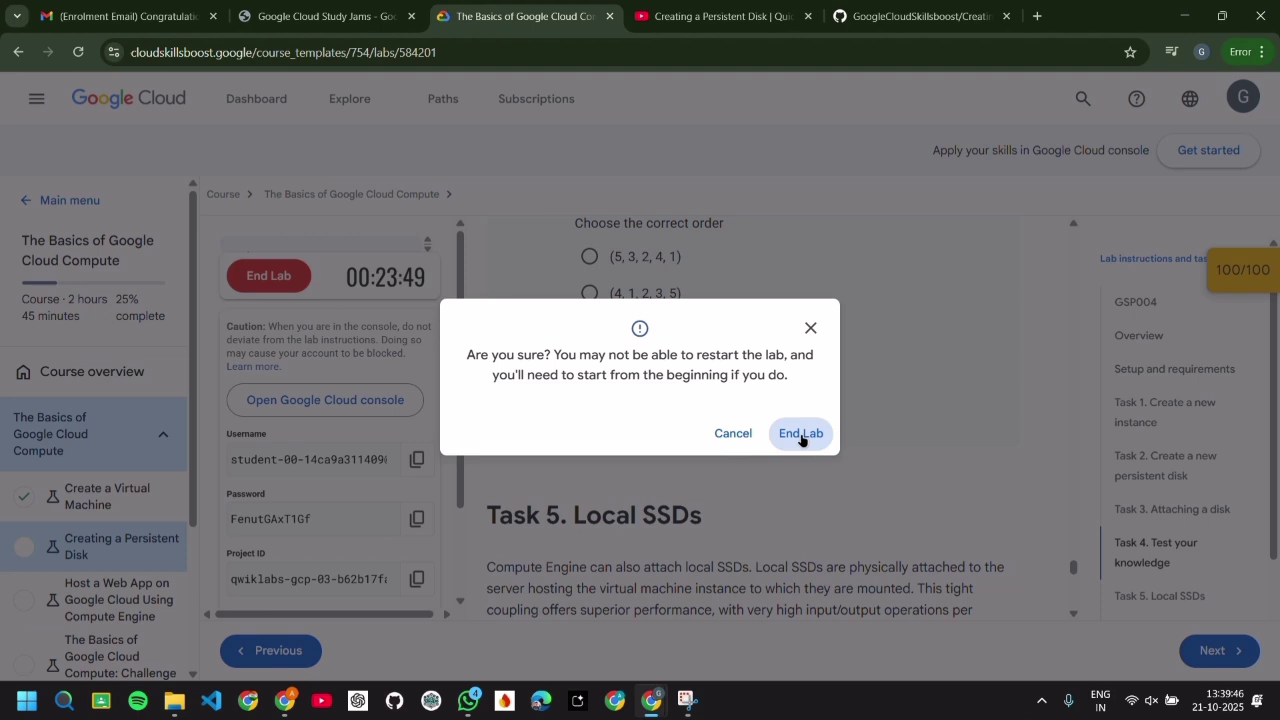
pyautogui.click(801, 434)
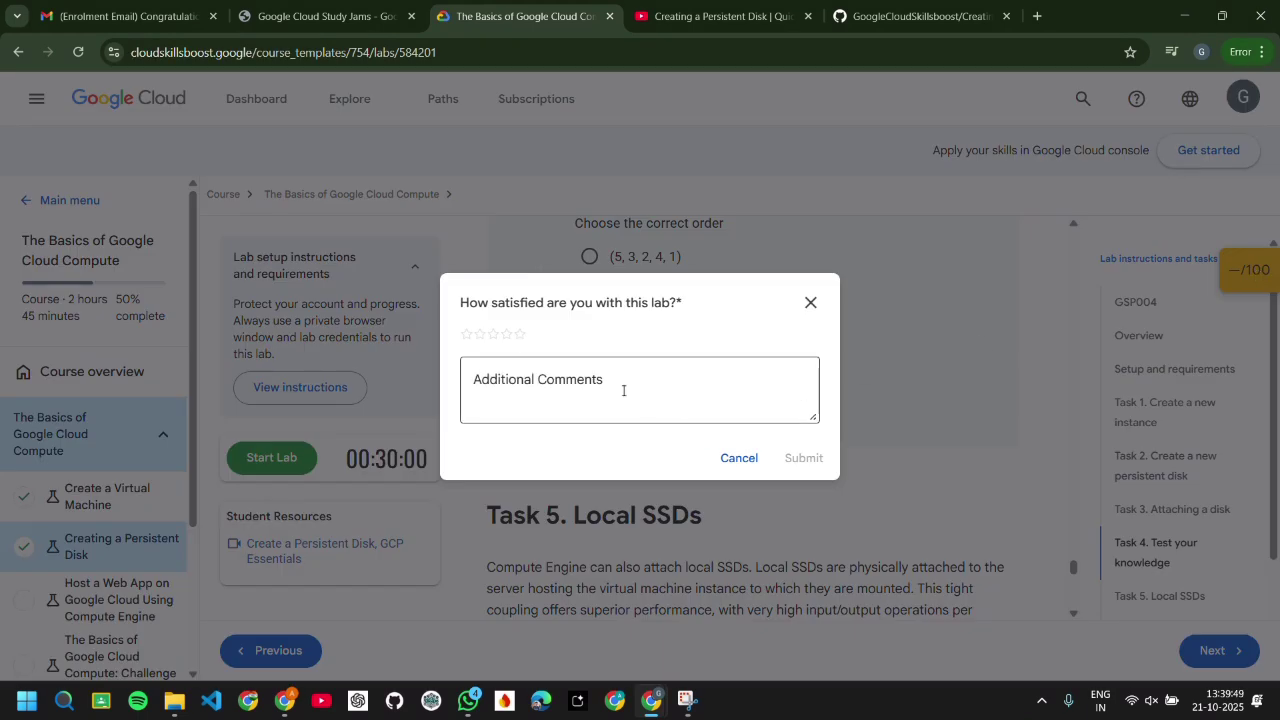
pyautogui.click(521, 334)
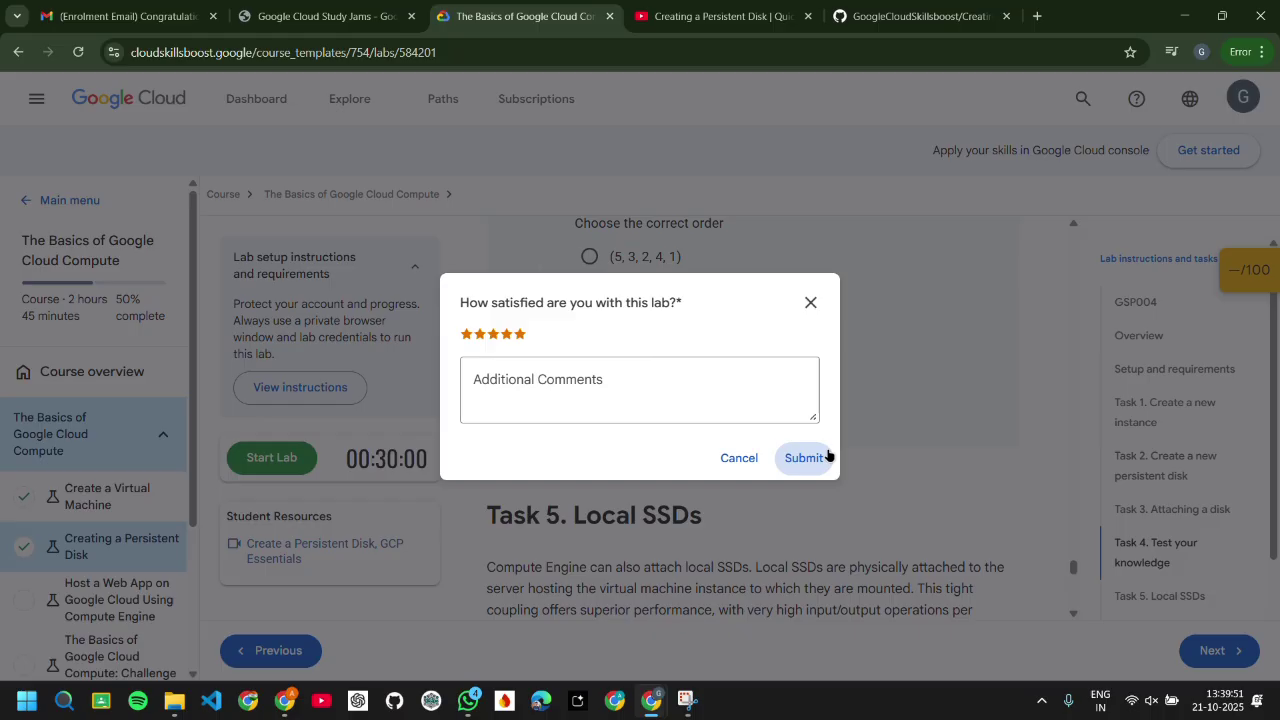
pyautogui.click(808, 458)
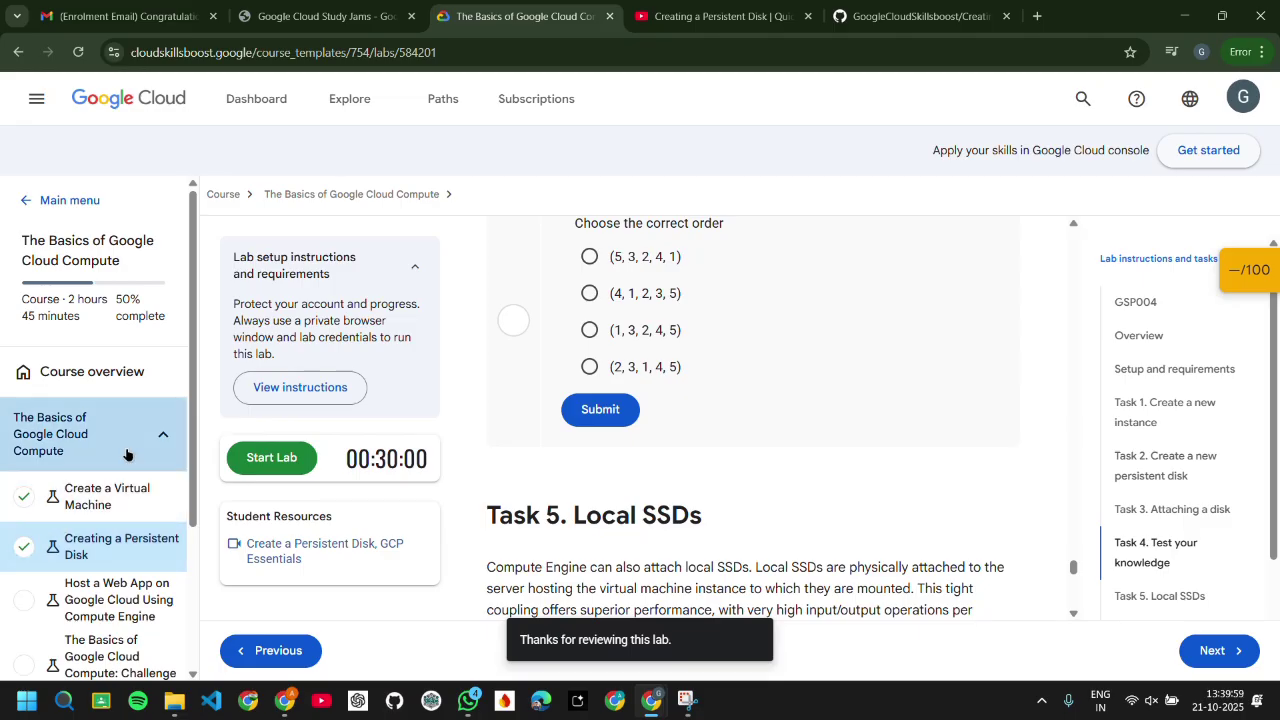
# Step: Open the Host a Web App (GSP662) lab, glance at the other tabs, and select its title
pyautogui.click(75, 624)
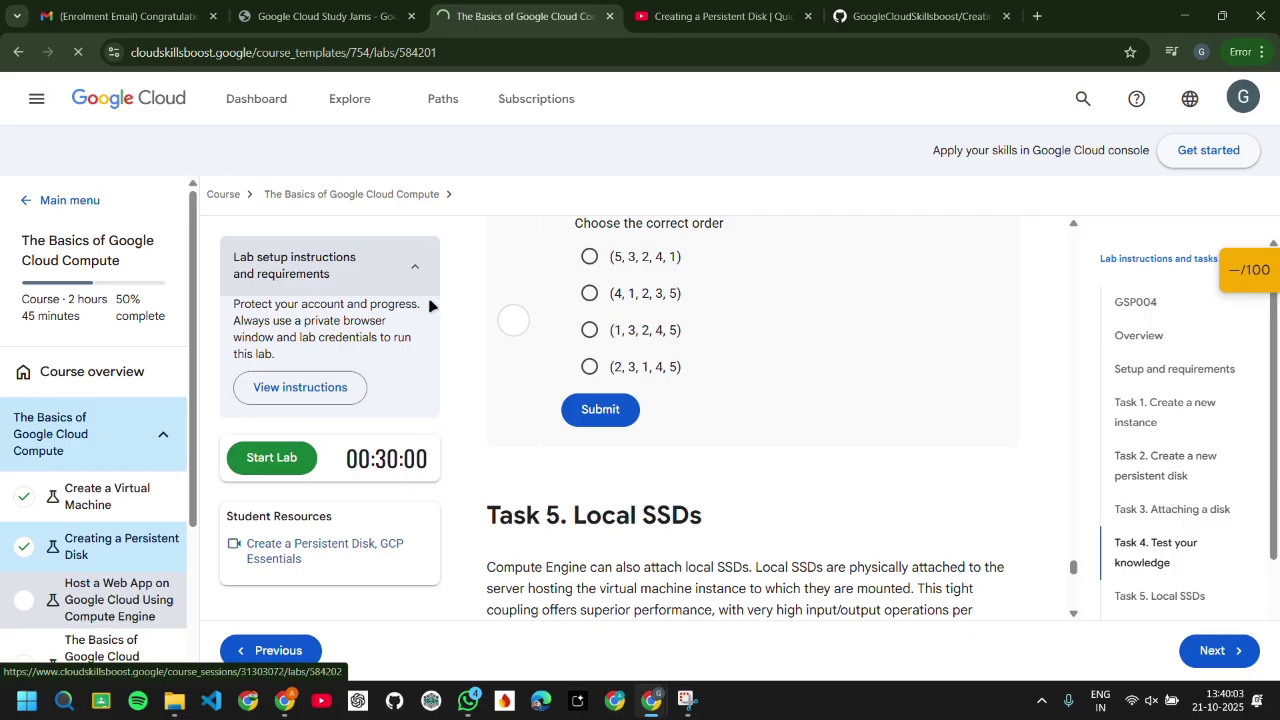
pyautogui.click(320, 16)
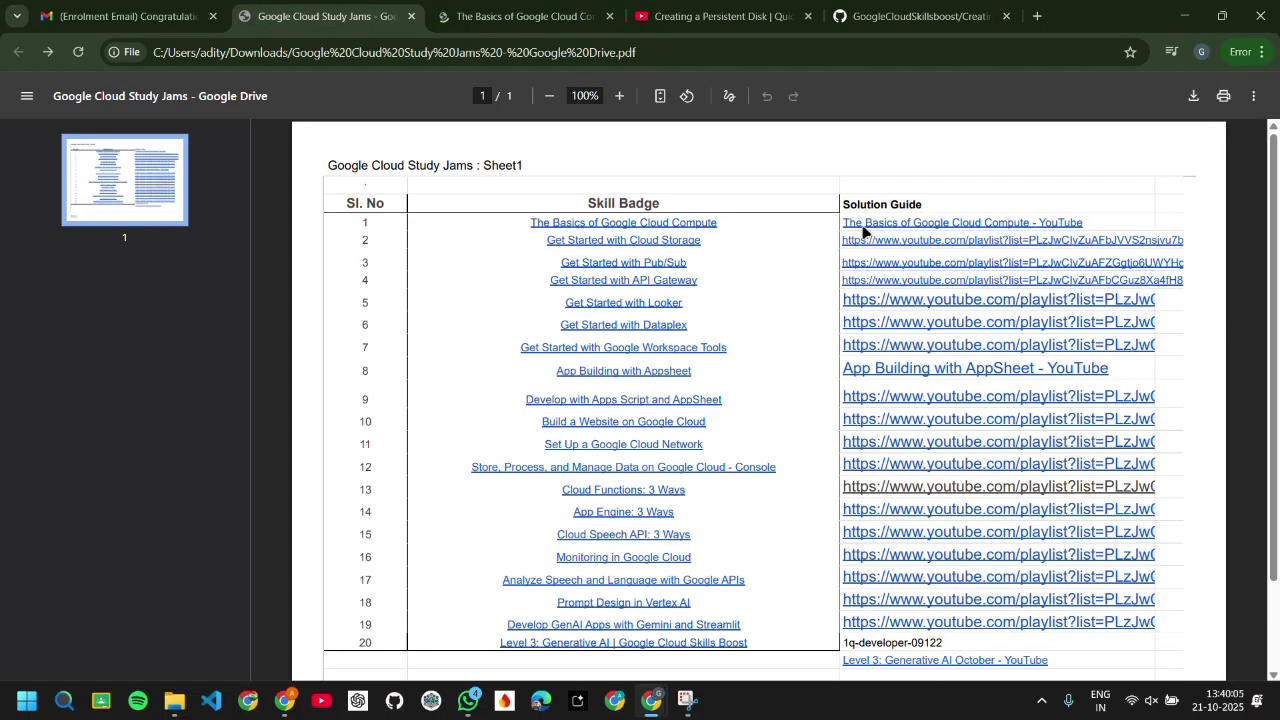
pyautogui.click(780, 16)
pyautogui.scroll(10, 674, 328)
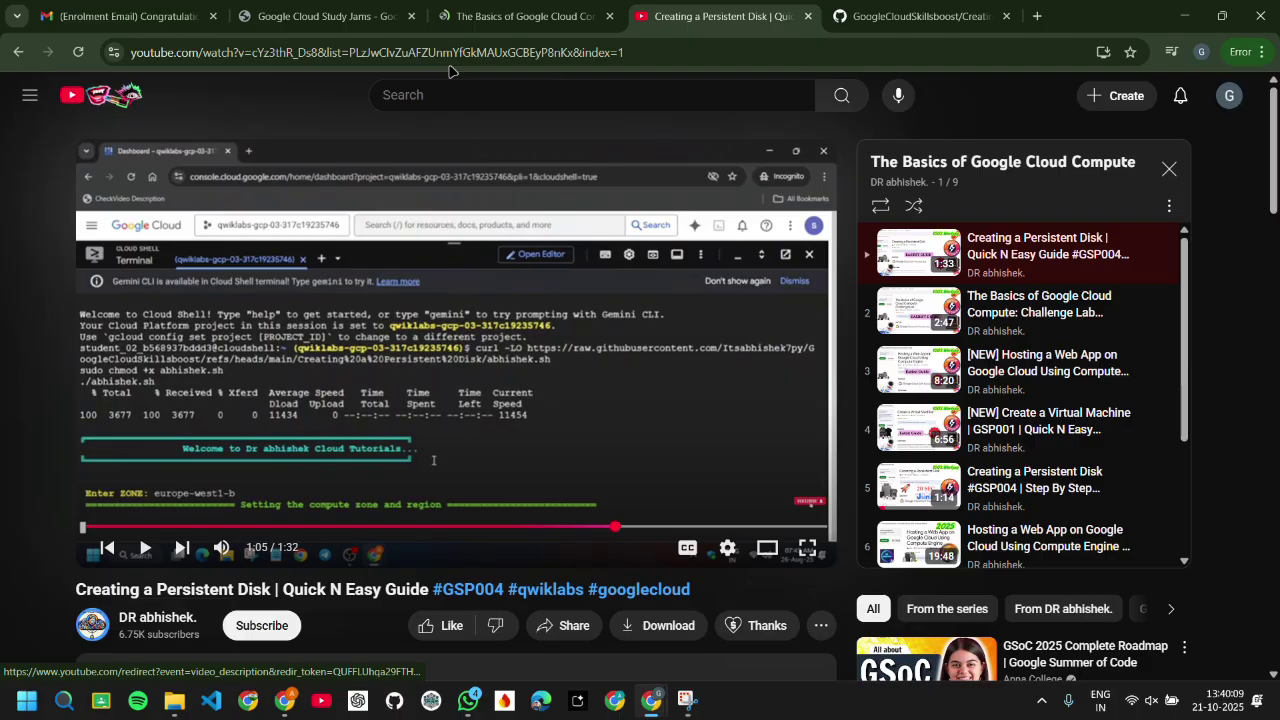
pyautogui.click(464, 24)
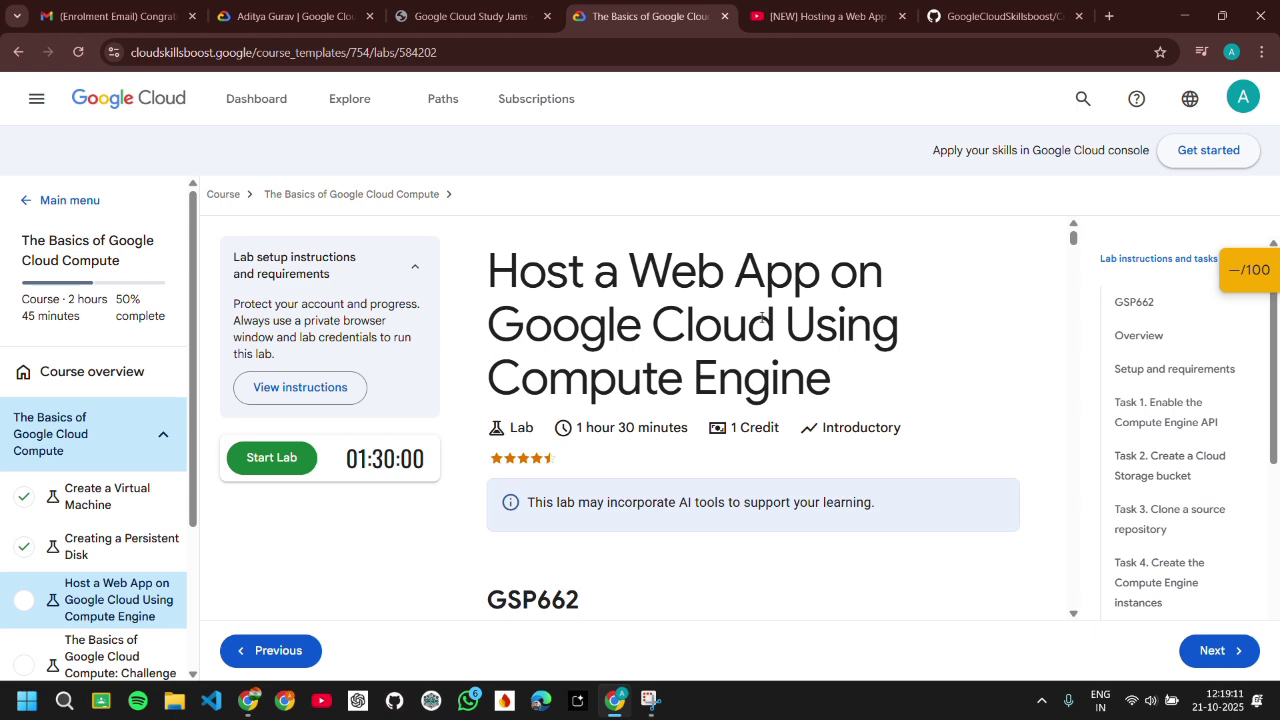
pyautogui.moveTo(490, 260); pyautogui.dragTo(851, 406)
pyautogui.hotkey('ctrl', 'c')
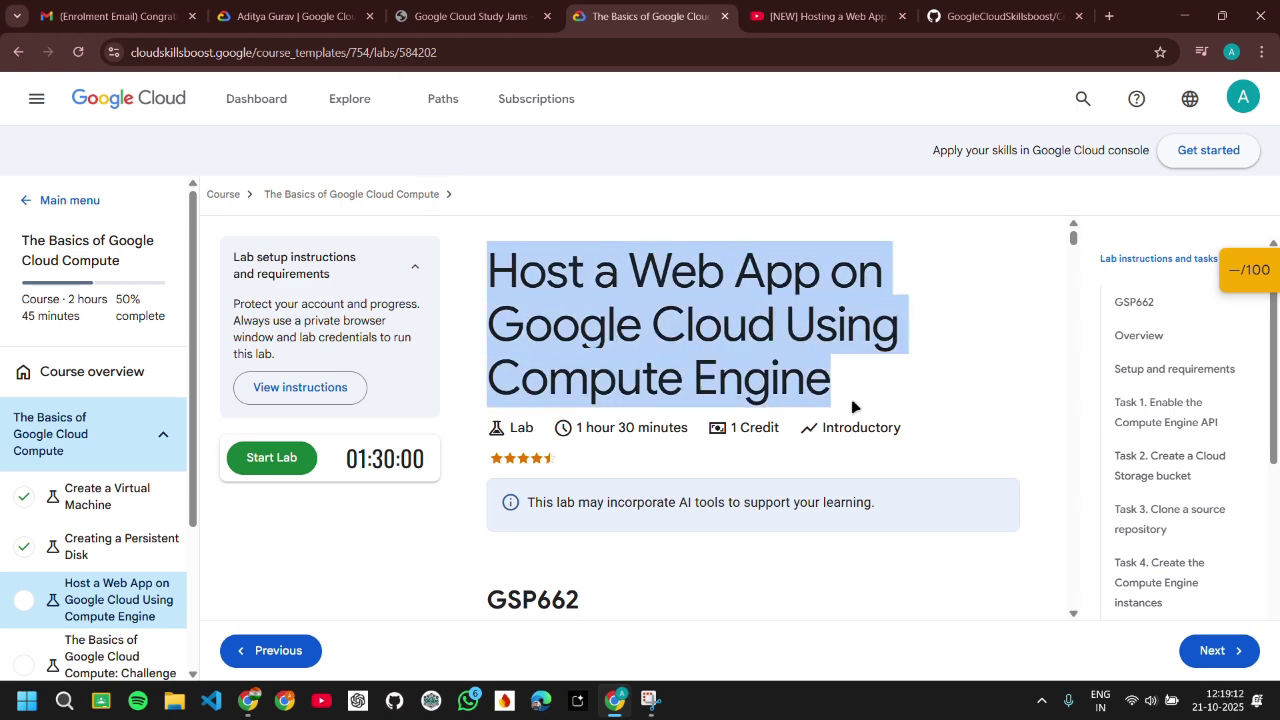
# Step: Search YouTube for 'Host a Web App on Google Cloud Using Compute Engine' and browse the results
pyautogui.click(822, 16)
pyautogui.click(509, 100)
pyautogui.hotkey('ctrl', 'v')
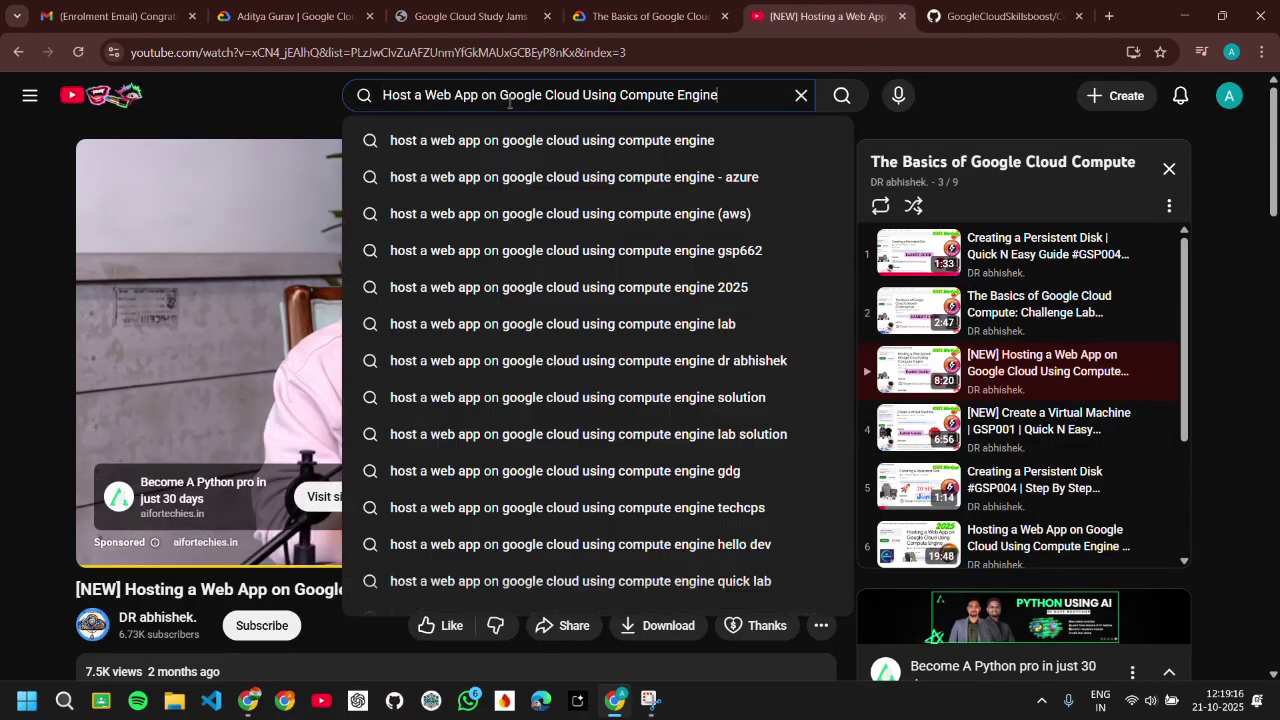
pyautogui.press('Return')
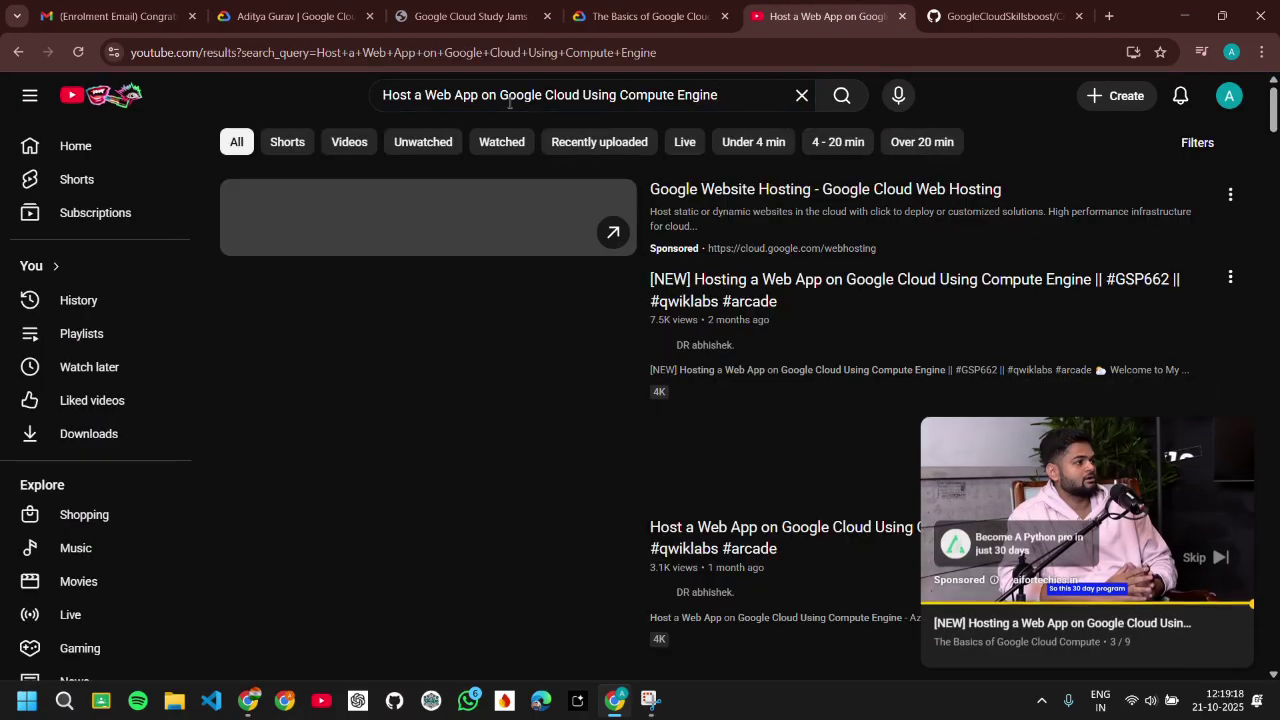
pyautogui.scroll(-4, 594, 409)
pyautogui.scroll(-10, 594, 409)
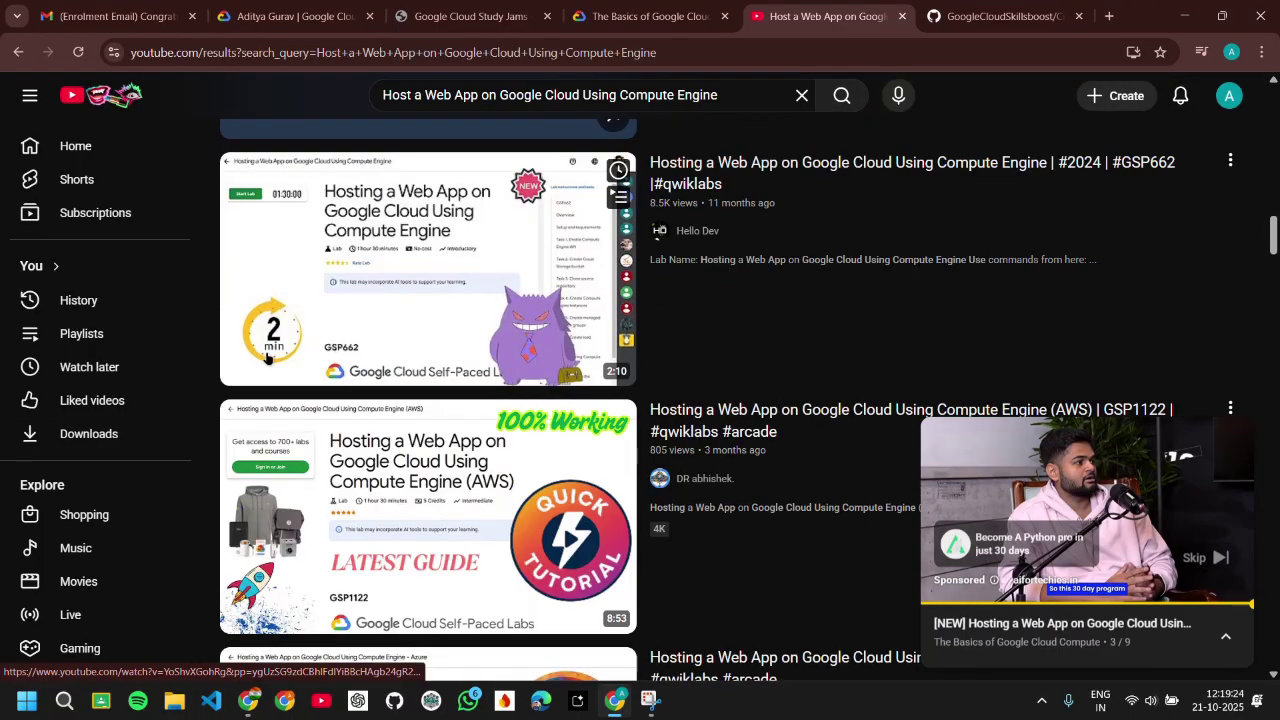
pyautogui.scroll(-2, 426, 343)
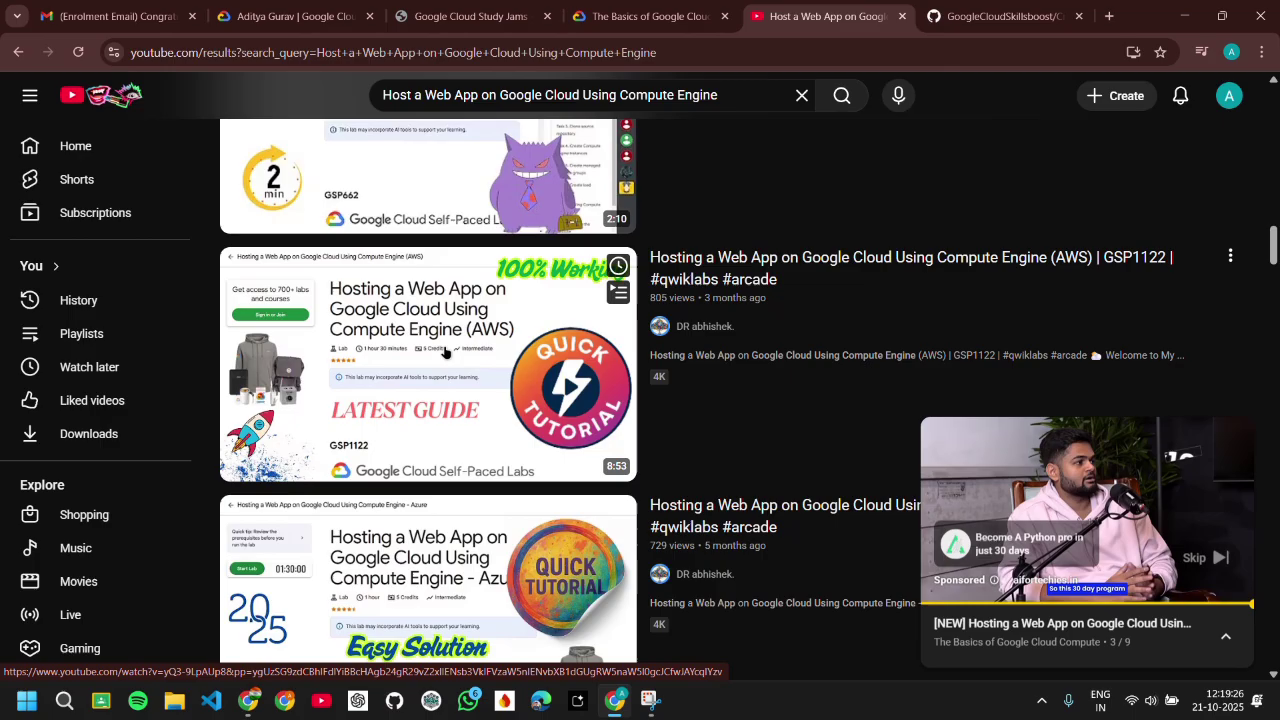
pyautogui.scroll(2, 443, 349)
pyautogui.scroll(-2, 445, 352)
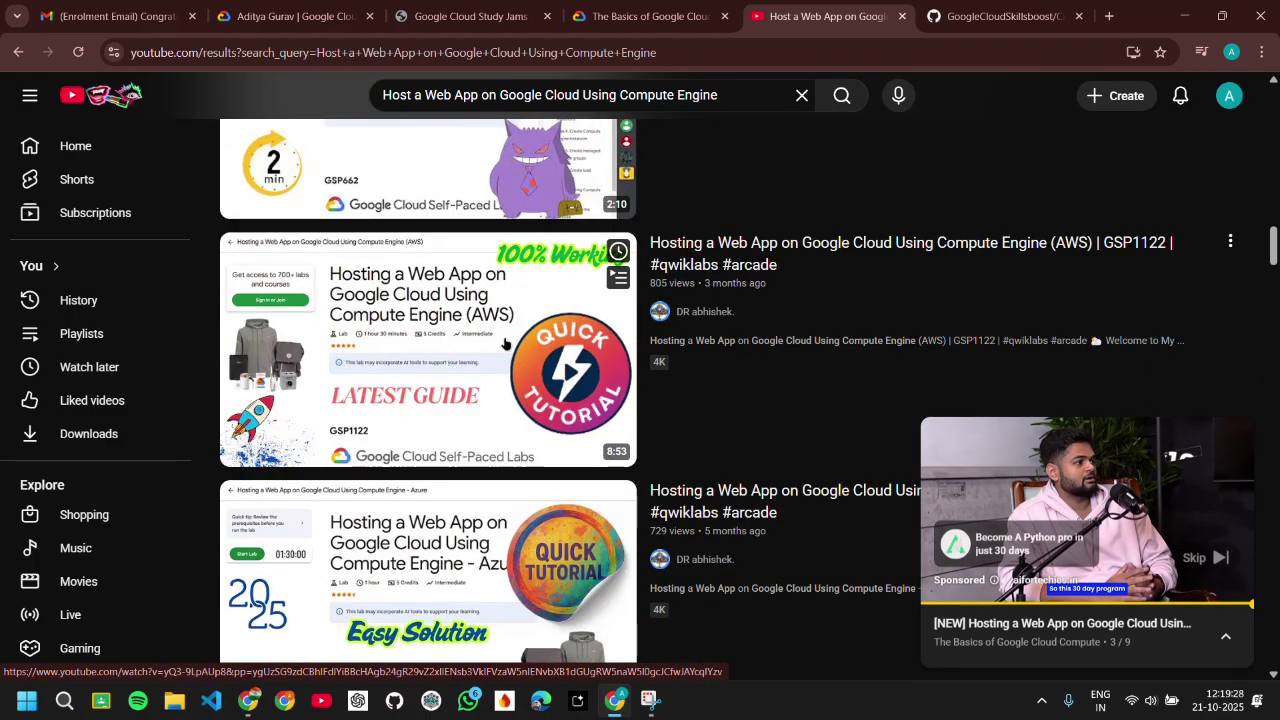
pyautogui.scroll(-2, 503, 340)
pyautogui.scroll(-6, 505, 344)
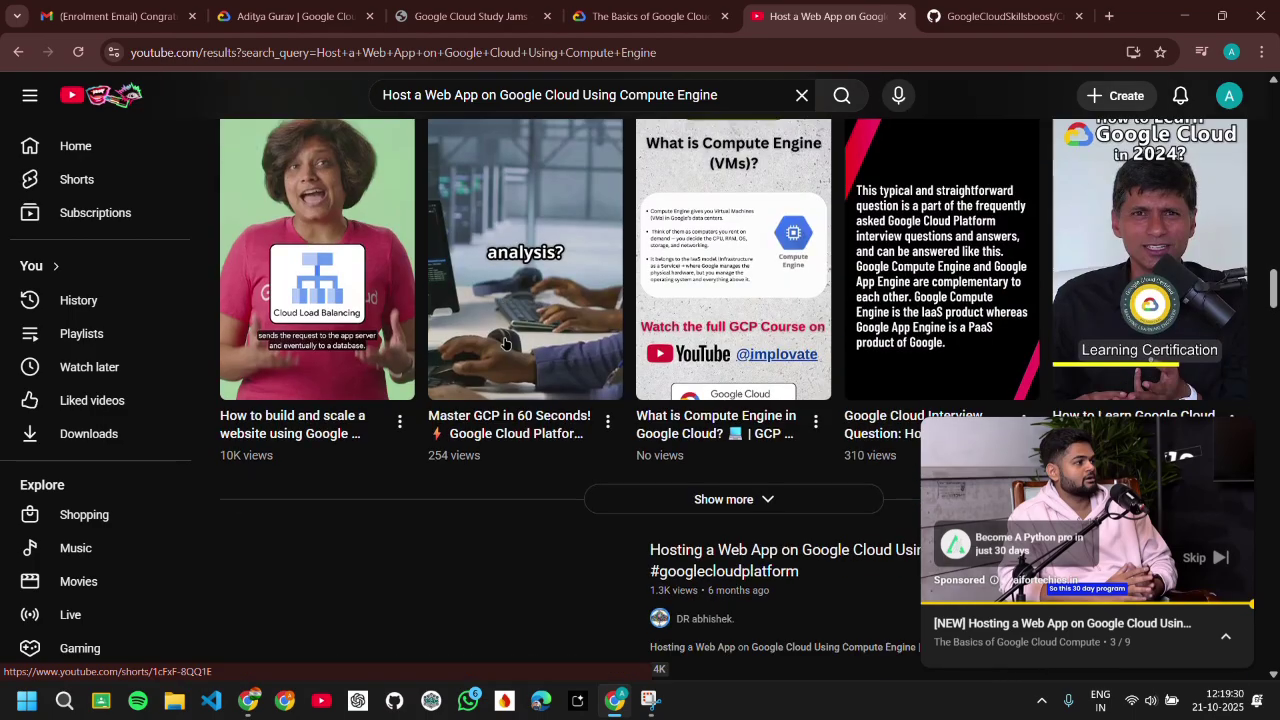
pyautogui.scroll(-2, 507, 343)
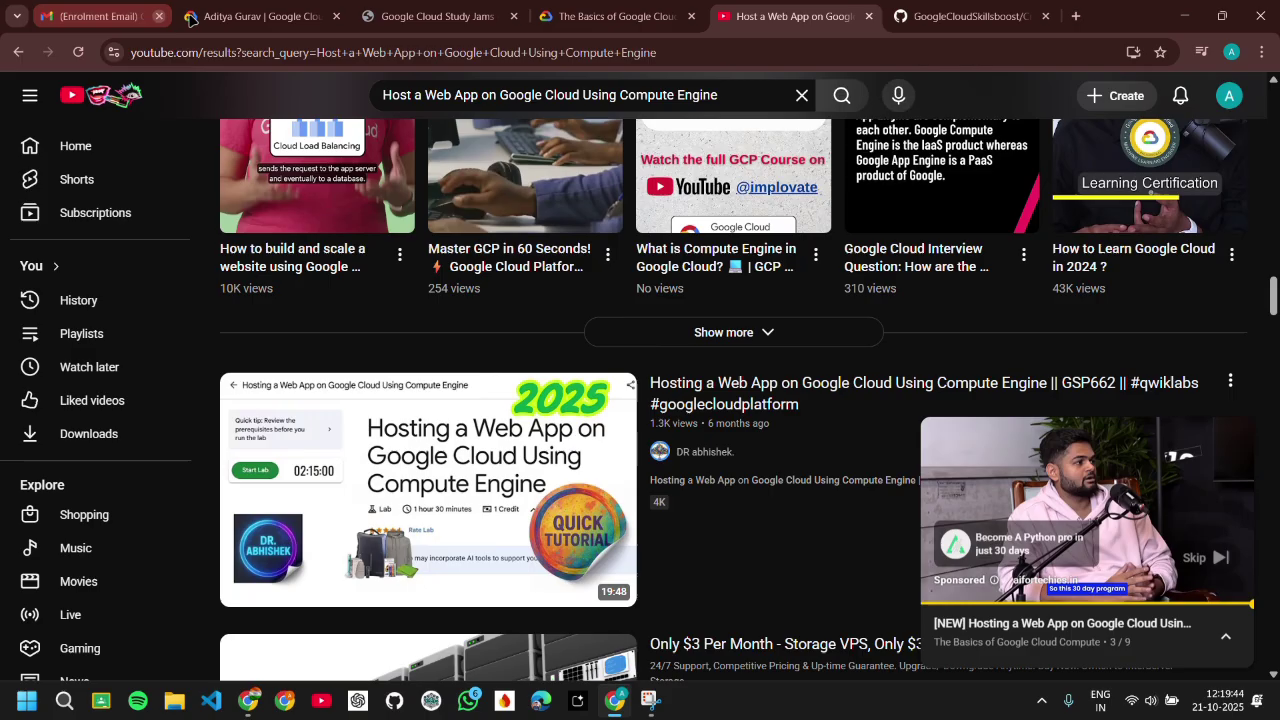
# Step: Close the Enrolment Email tab and scroll to the GSP662 lab's Fancy Store overview
pyautogui.click(158, 16)
pyautogui.click(520, 16)
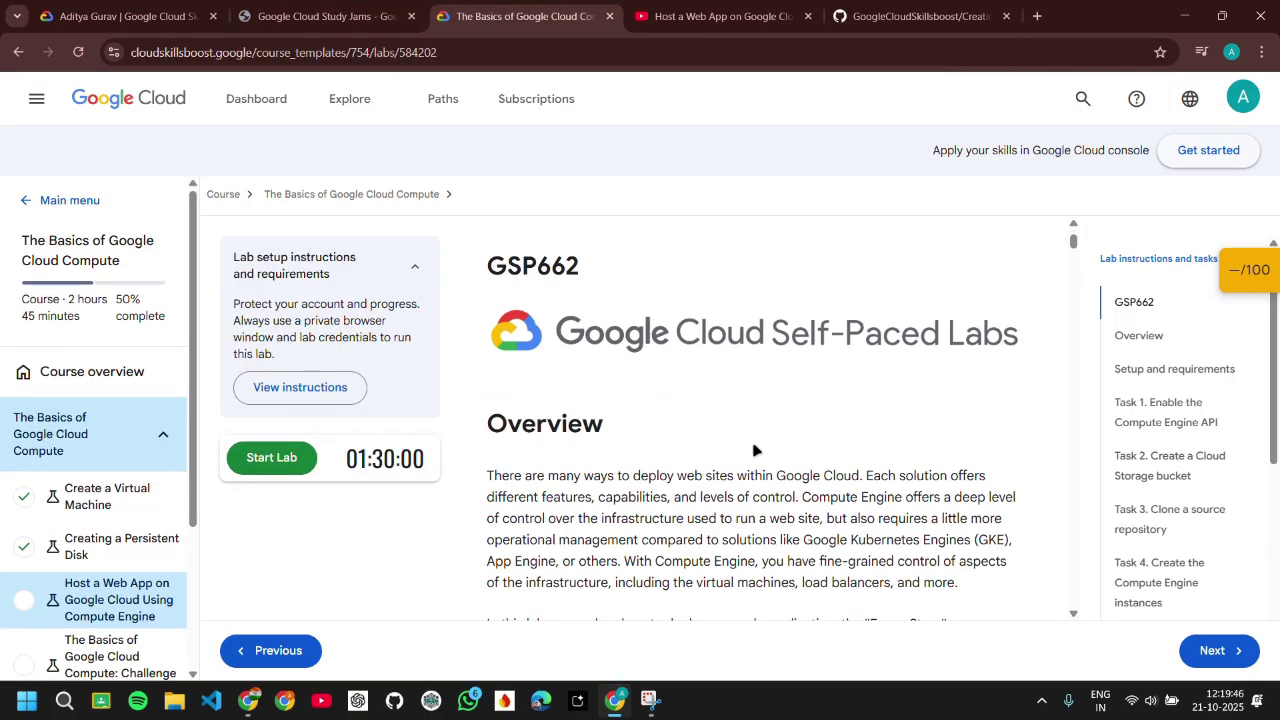
pyautogui.scroll(-3, 755, 466)
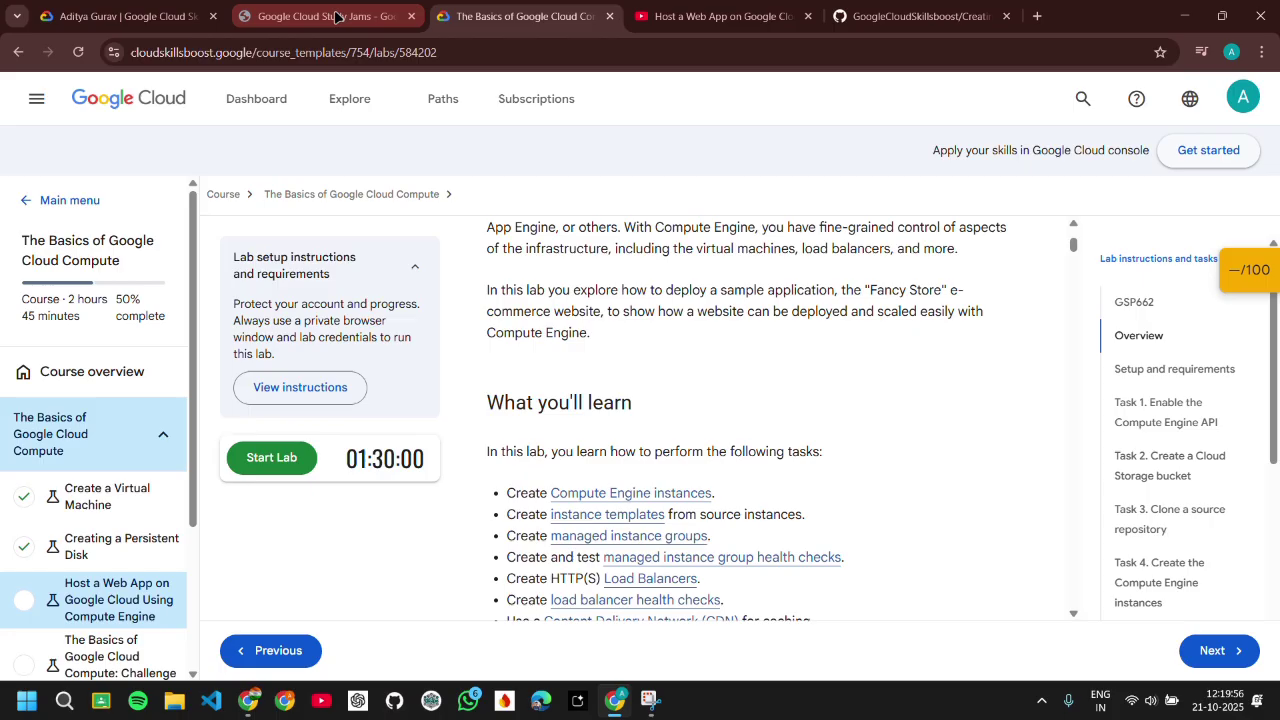
# Step: Switch to the Google Cloud Study Jams PDF listing skill badges and solution guides
pyautogui.click(337, 17)
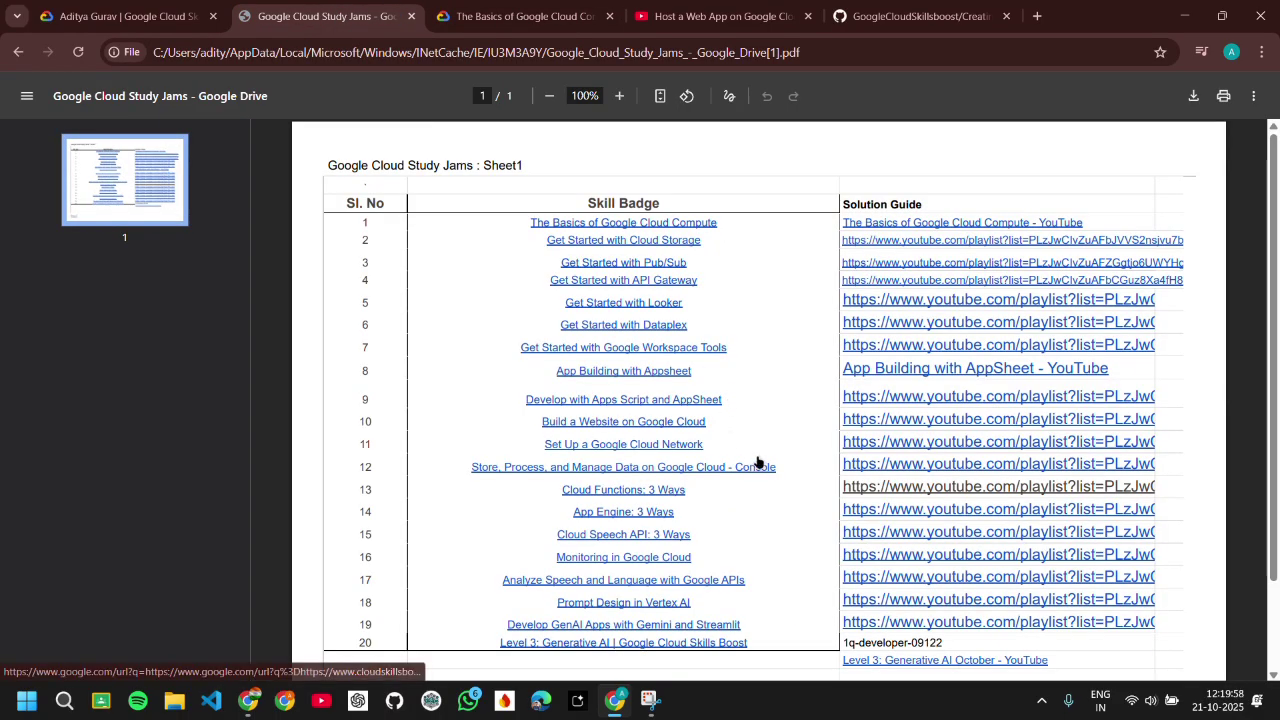